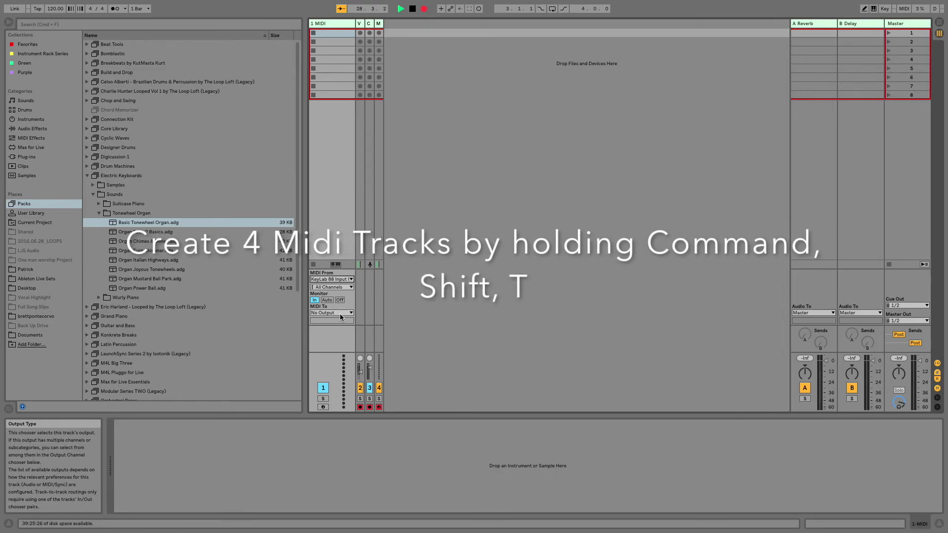
# Add four new MIDI tracks after the existing 1 MIDI track
pyautogui.press('super+shift+t')
pyautogui.press('super+shift+t')
pyautogui.press('super+shift+t')
pyautogui.press('super+shift+t')
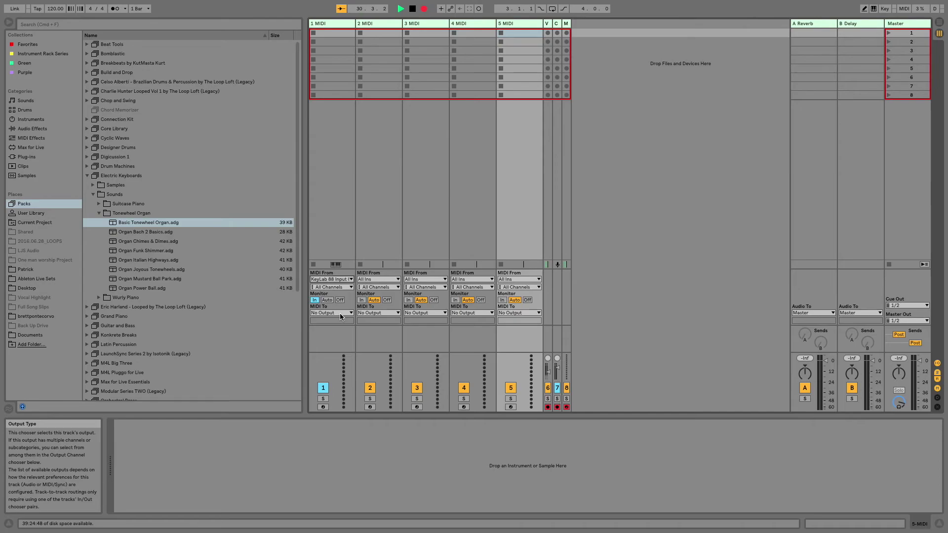
# Set the MIDI From source of tracks 2, 3, 4 and 5 to 1-MIDI
pyautogui.click(382, 279)
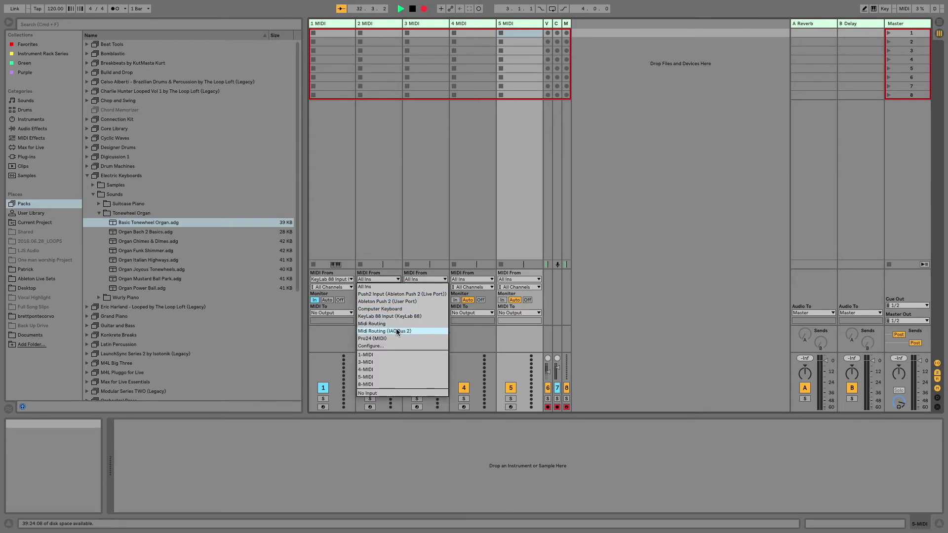
pyautogui.click(401, 354)
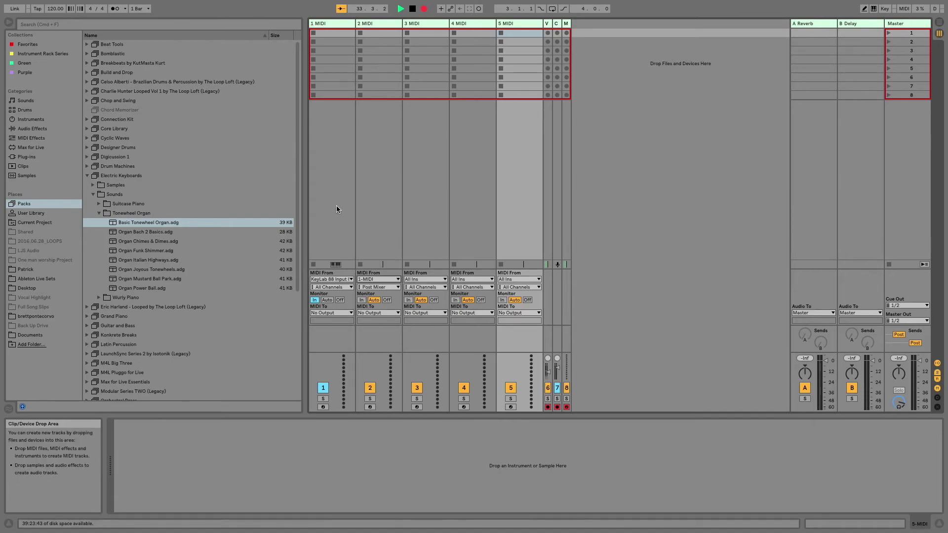
pyautogui.click(424, 280)
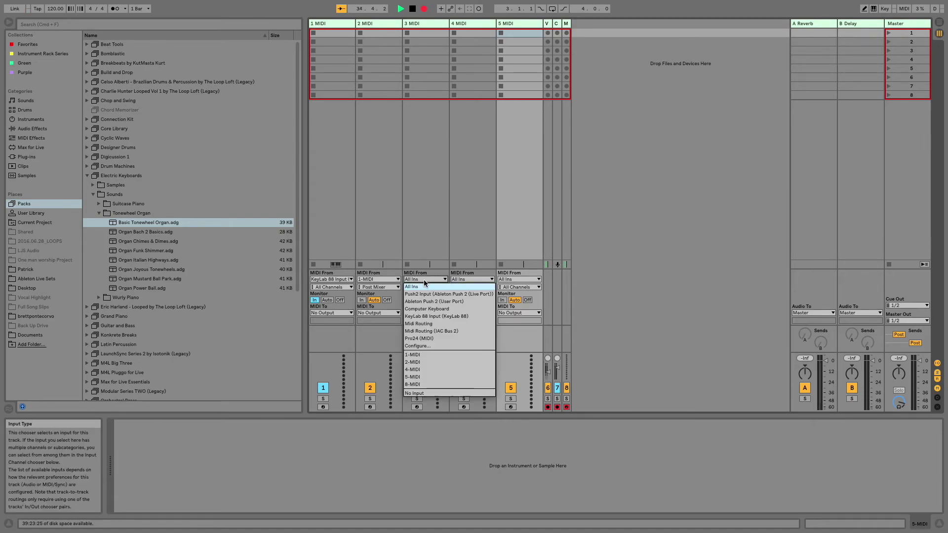
pyautogui.click(442, 355)
pyautogui.click(482, 279)
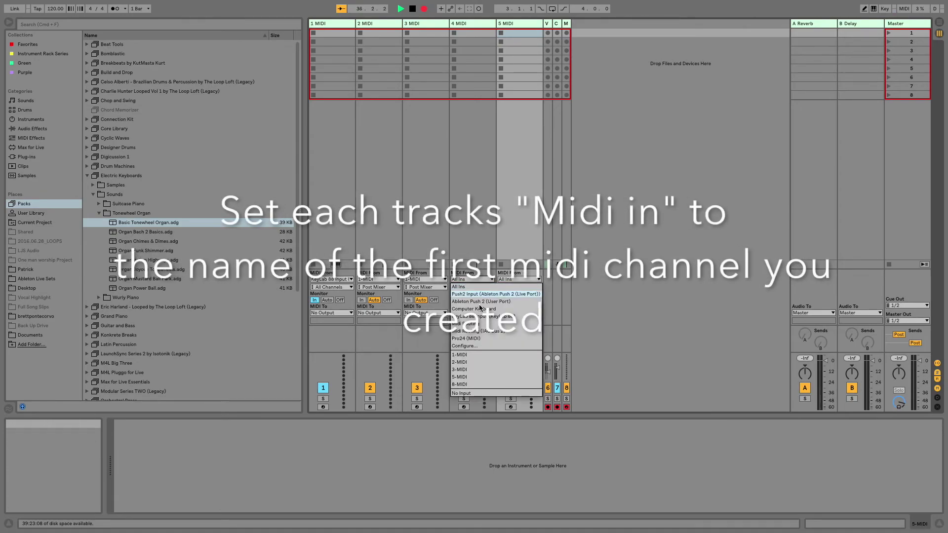
pyautogui.click(481, 354)
pyautogui.click(522, 281)
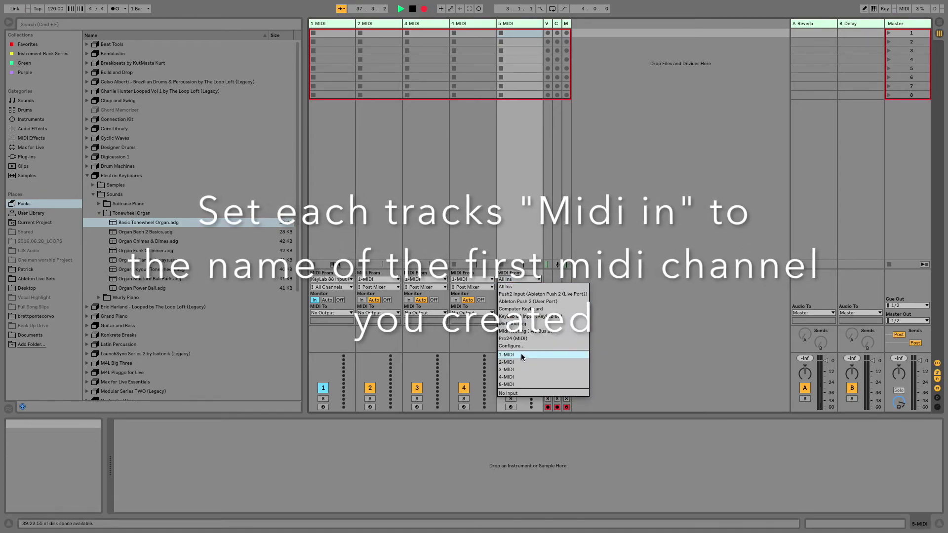
pyautogui.click(520, 356)
# Set input monitoring to In on MIDI tracks 2 through 5
pyautogui.click(362, 301)
pyautogui.click(408, 300)
pyautogui.click(455, 300)
pyautogui.click(501, 300)
# Rename the first MIDI track as Routing
pyautogui.click(321, 23)
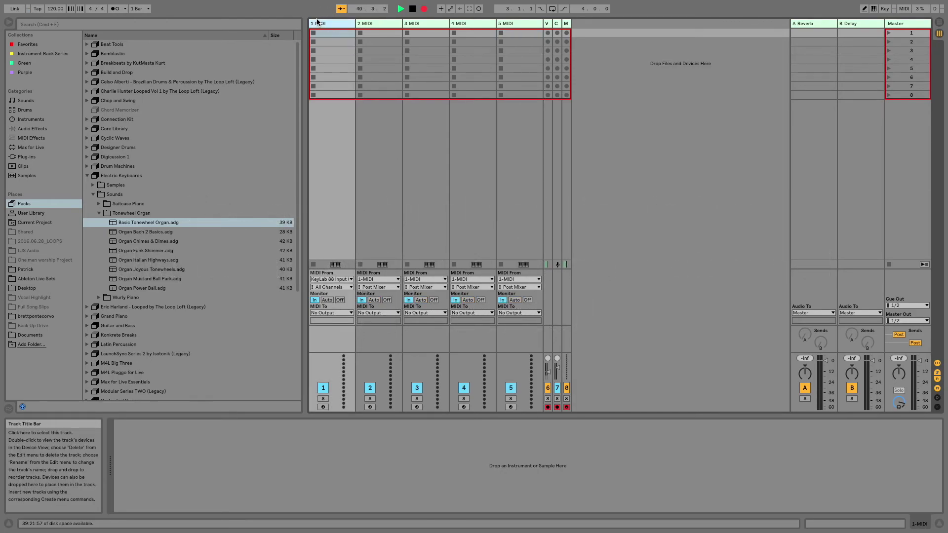
pyautogui.press('super+r')
pyautogui.write('Routing')
pyautogui.press('Return')
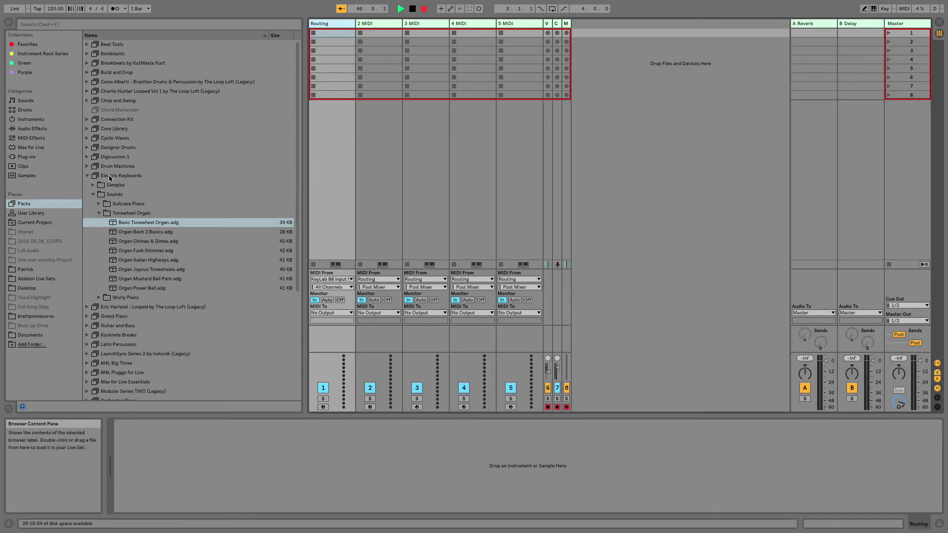
# Load the Granduer.aupreset instrument from the User Library onto track 2, close its plug-in window and rename the track as Piano
pyautogui.click(25, 213)
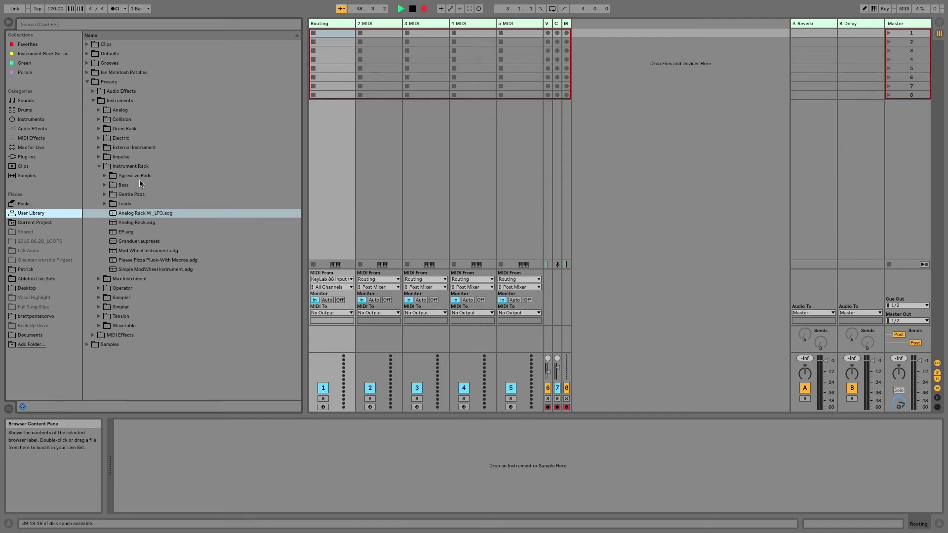
pyautogui.moveTo(143, 241); pyautogui.dragTo(374, 167)
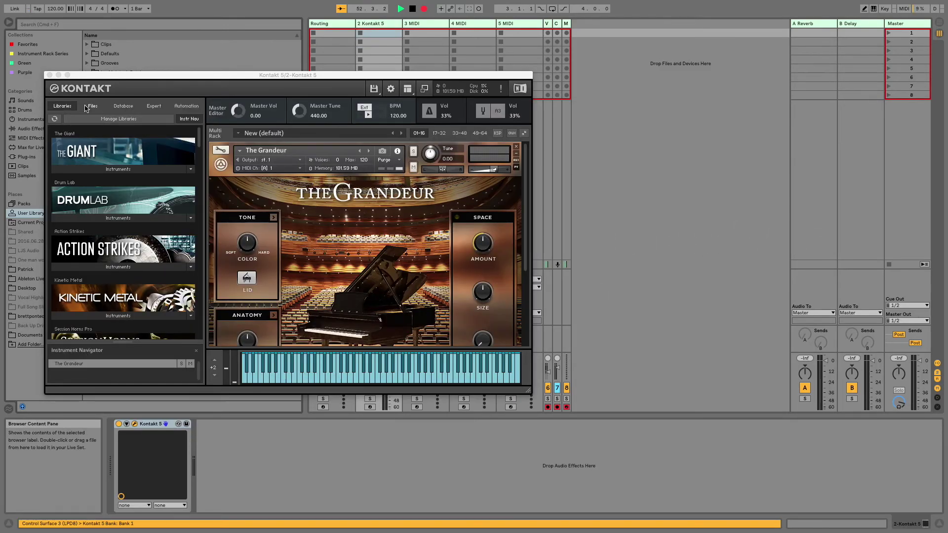
pyautogui.click(50, 75)
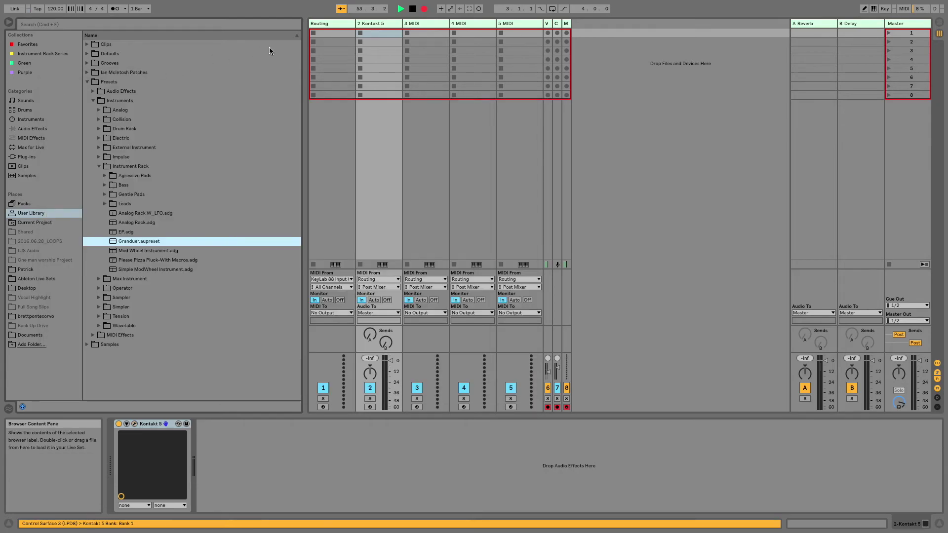
pyautogui.press('super+r')
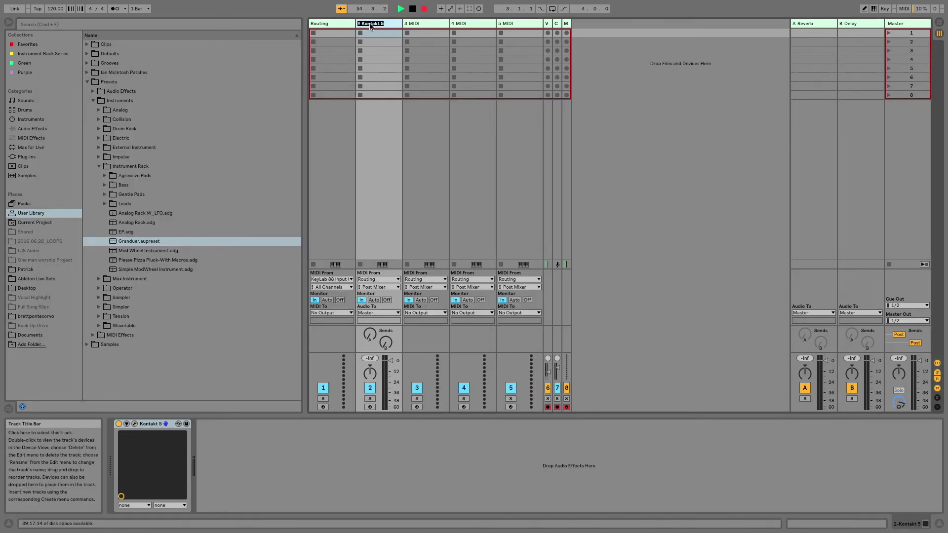
pyautogui.write('Piano')
pyautogui.press('Return')
# Load the Analog Rack W_LFO.adg preset onto track 3 and rename the track as Pad
pyautogui.click(423, 24)
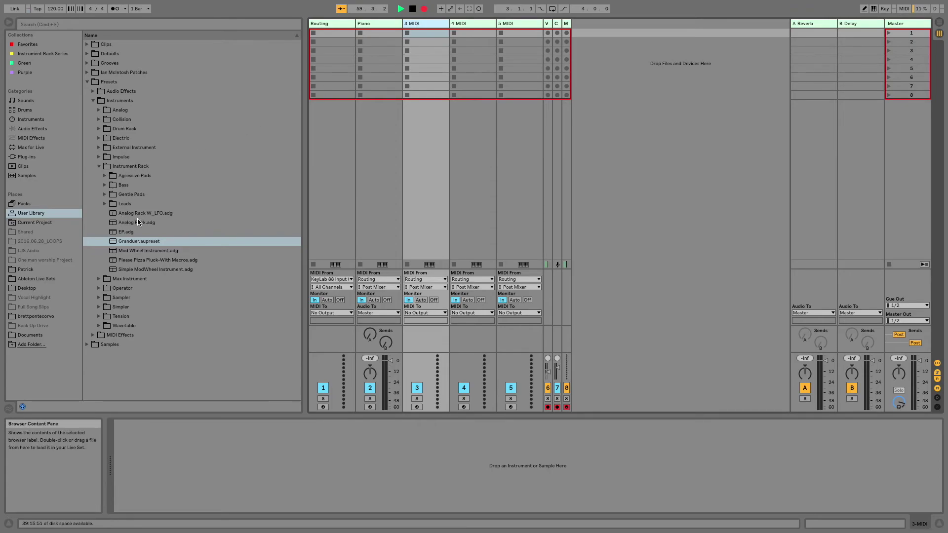
pyautogui.moveTo(139, 214); pyautogui.dragTo(437, 131)
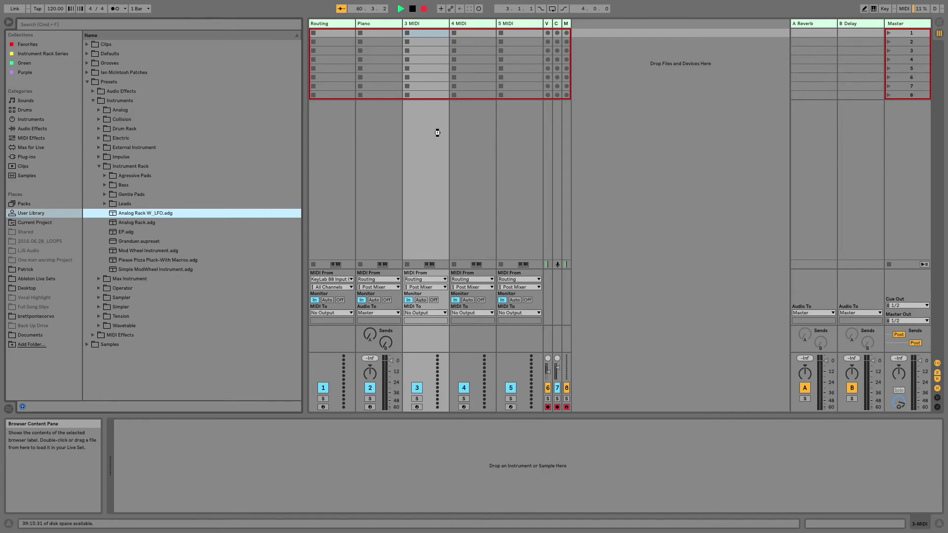
pyautogui.click(430, 25)
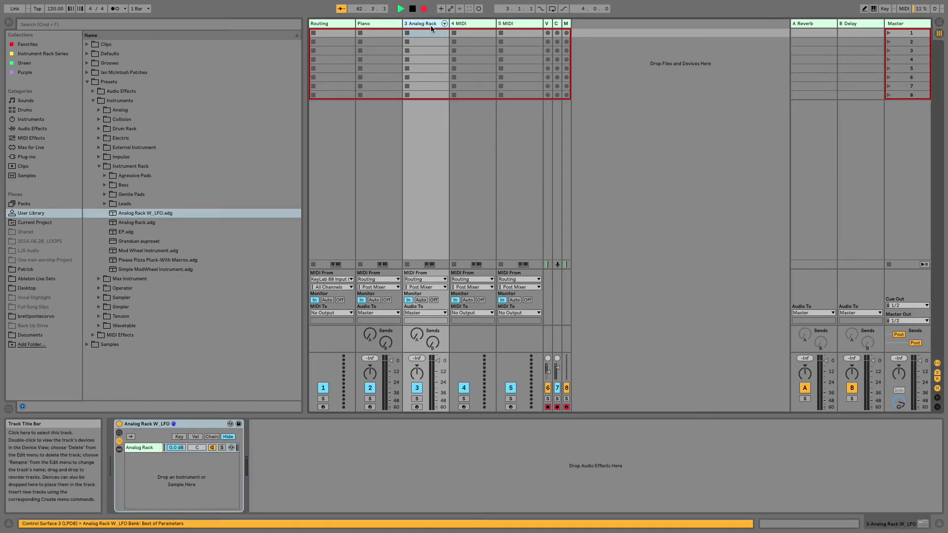
pyautogui.press('super+r')
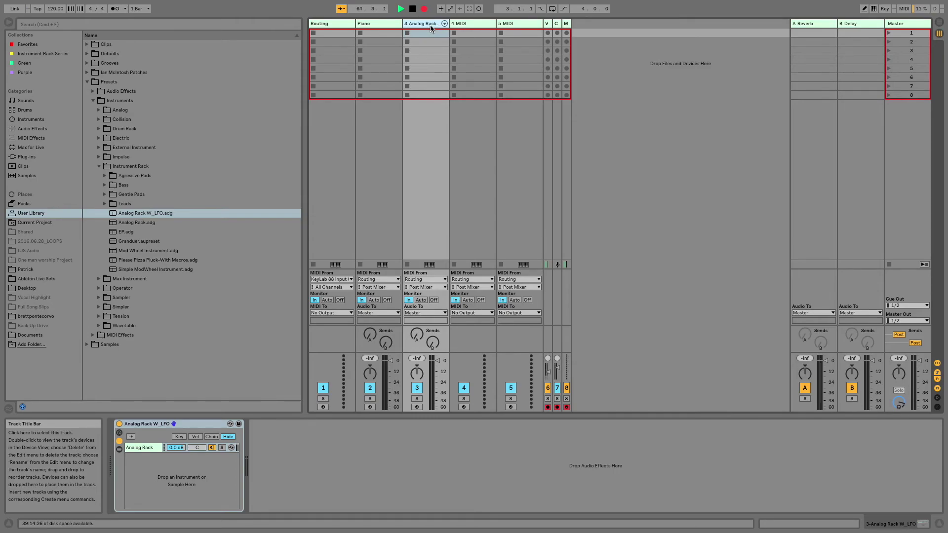
pyautogui.write('Pad')
pyautogui.press('Return')
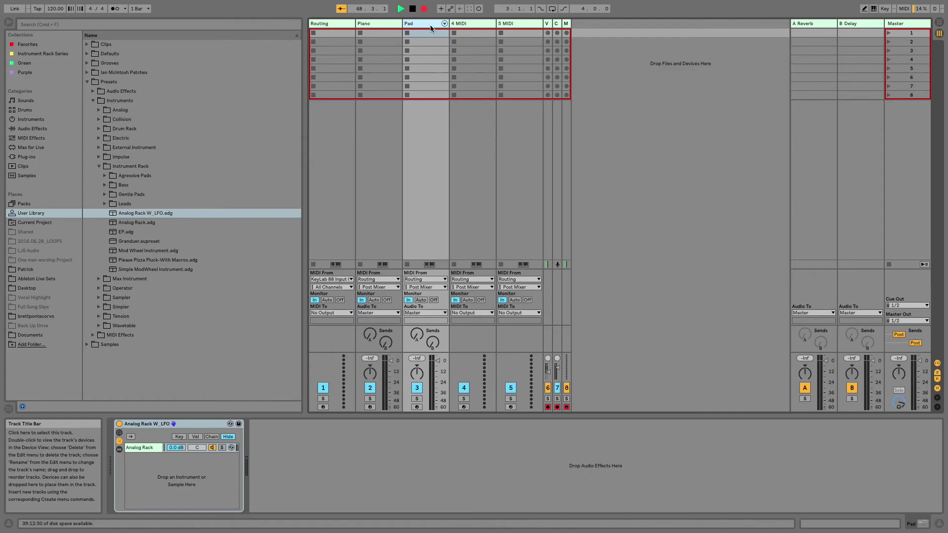
# Load Basic Suitcase DI.adg from the Electric Keyboards pack's Suitcase Piano sounds onto the 4 MIDI track
pyautogui.click(465, 25)
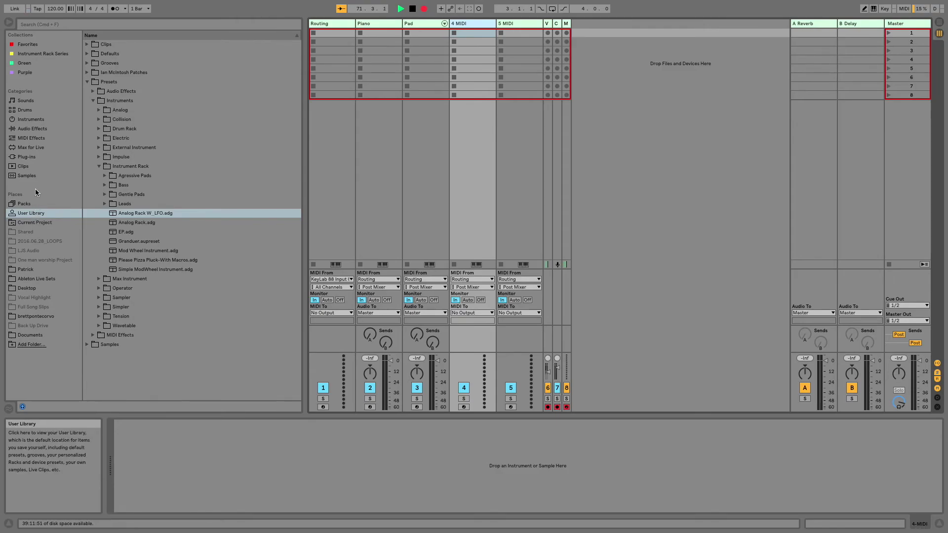
pyautogui.click(31, 156)
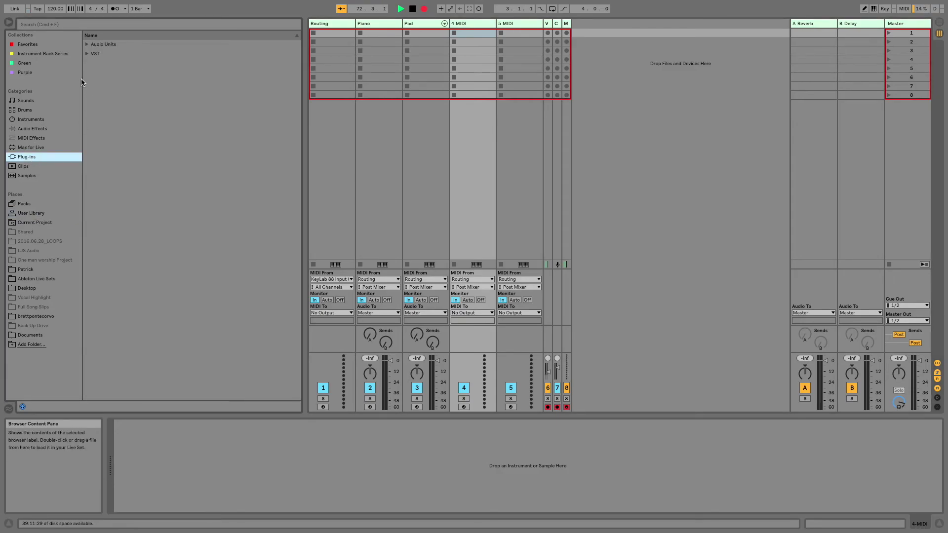
pyautogui.click(24, 203)
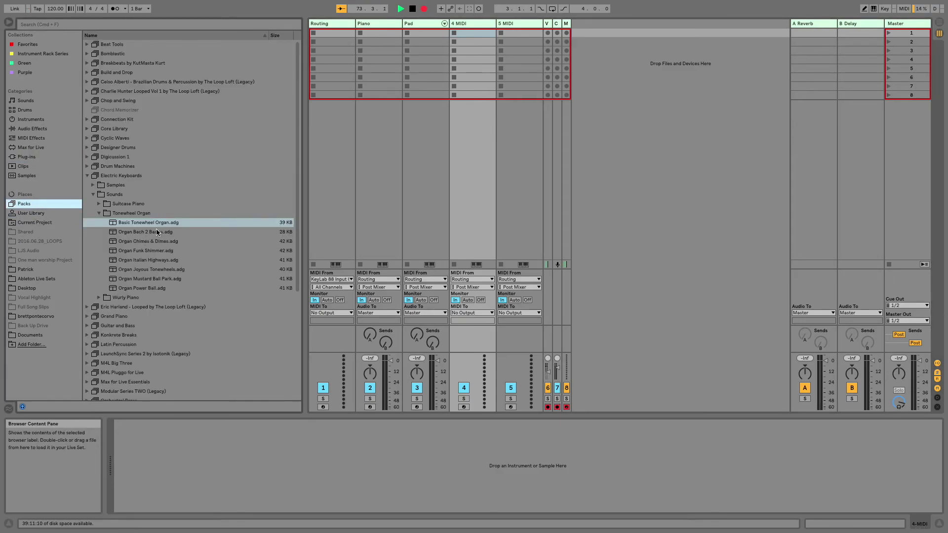
pyautogui.click(98, 204)
pyautogui.moveTo(143, 223); pyautogui.dragTo(474, 148)
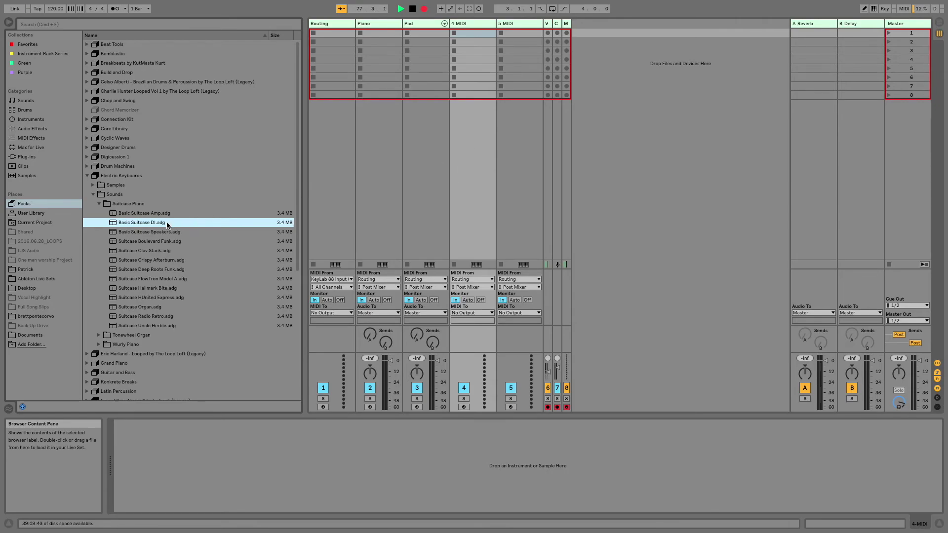
pyautogui.moveTo(140, 223); pyautogui.dragTo(467, 66)
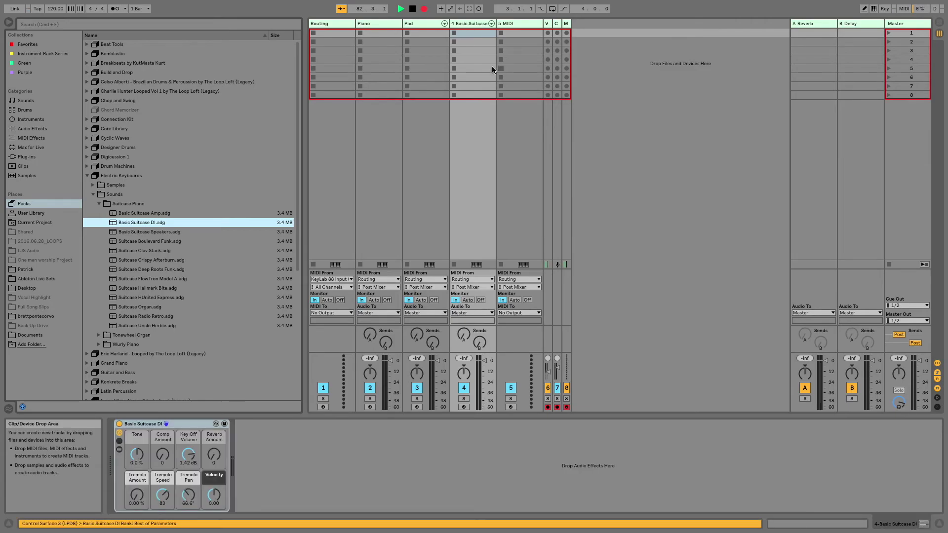
# Rename the track holding the Basic Suitcase DI instrument as Ep
pyautogui.click(475, 25)
pyautogui.press('super+r')
pyautogui.write('E')
pyautogui.press('Return')
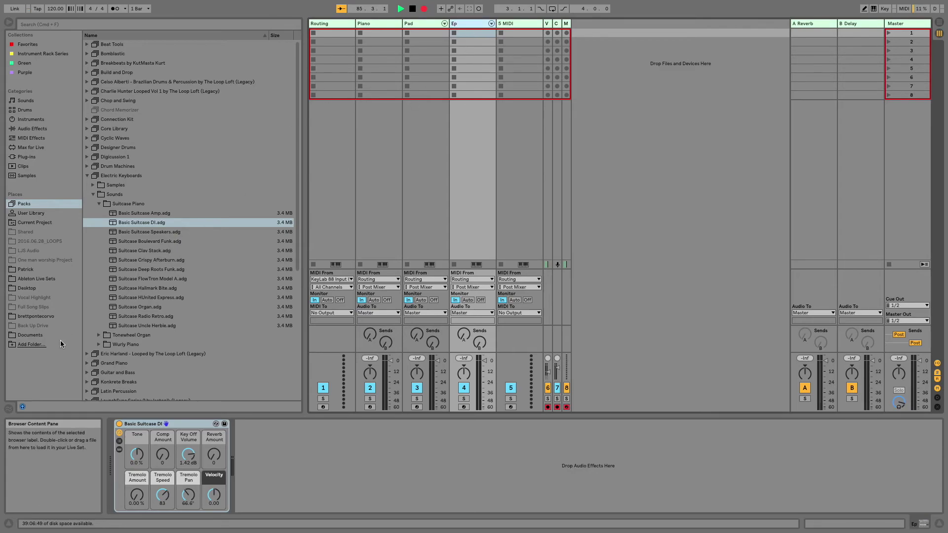
# Load Basic Tonewheel Organ.adg from the Tonewheel Organ sounds onto track 5 and rename the track as Organ
pyautogui.click(99, 335)
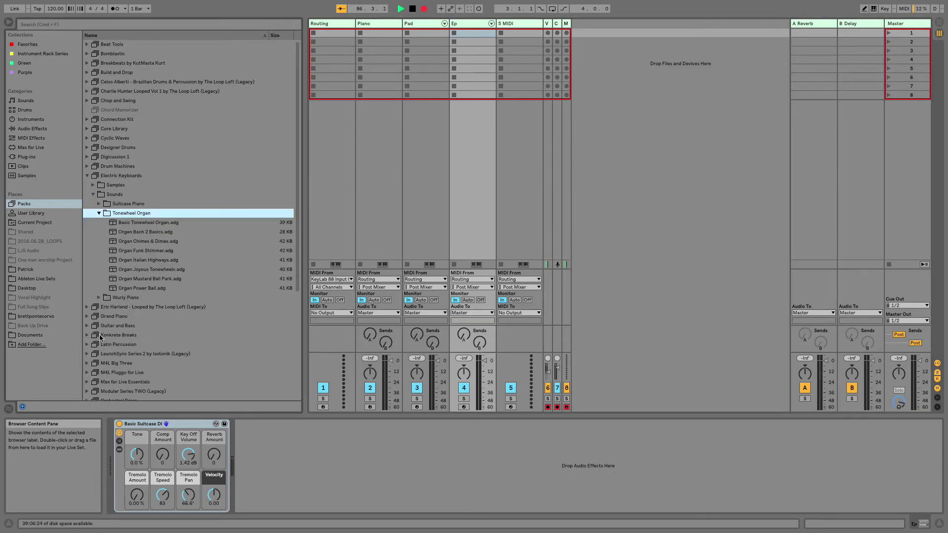
pyautogui.moveTo(140, 225); pyautogui.dragTo(519, 113)
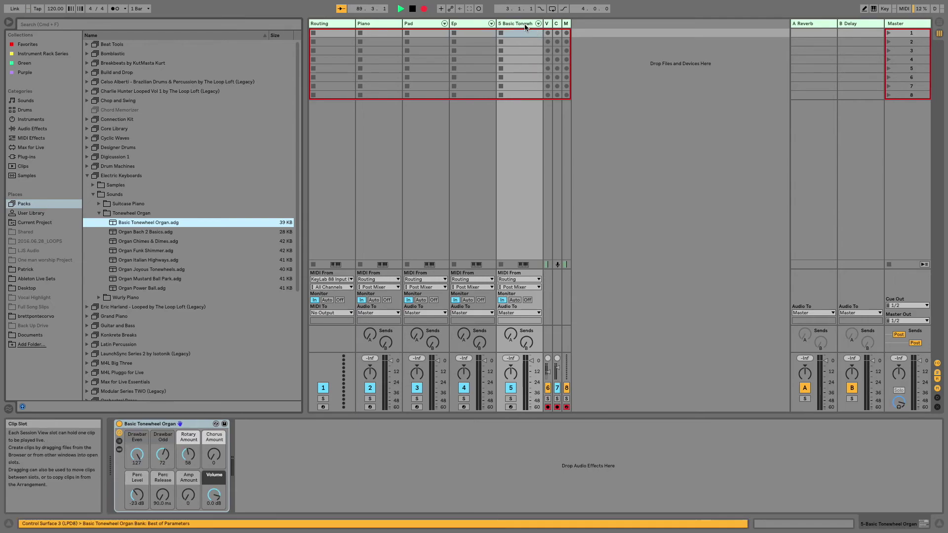
pyautogui.press('super+r')
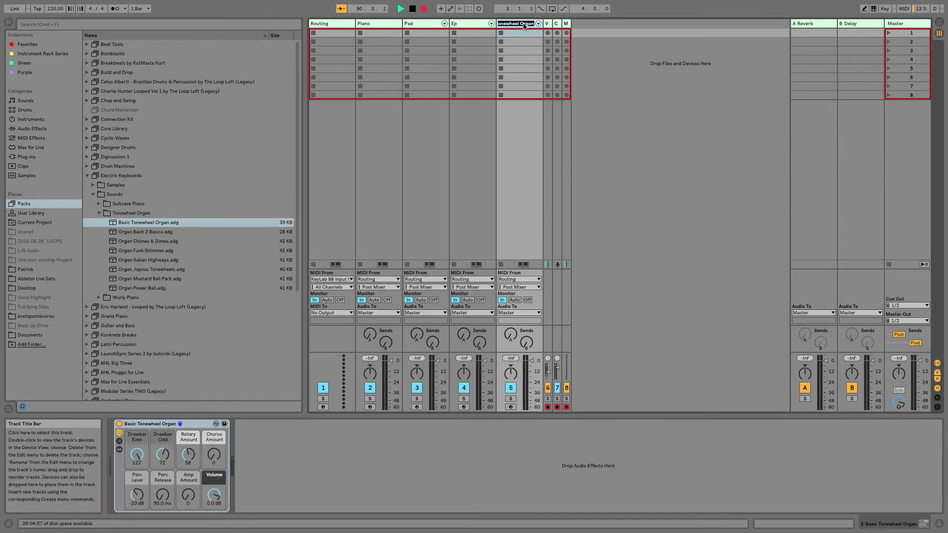
pyautogui.write('O')
pyautogui.press('Return')
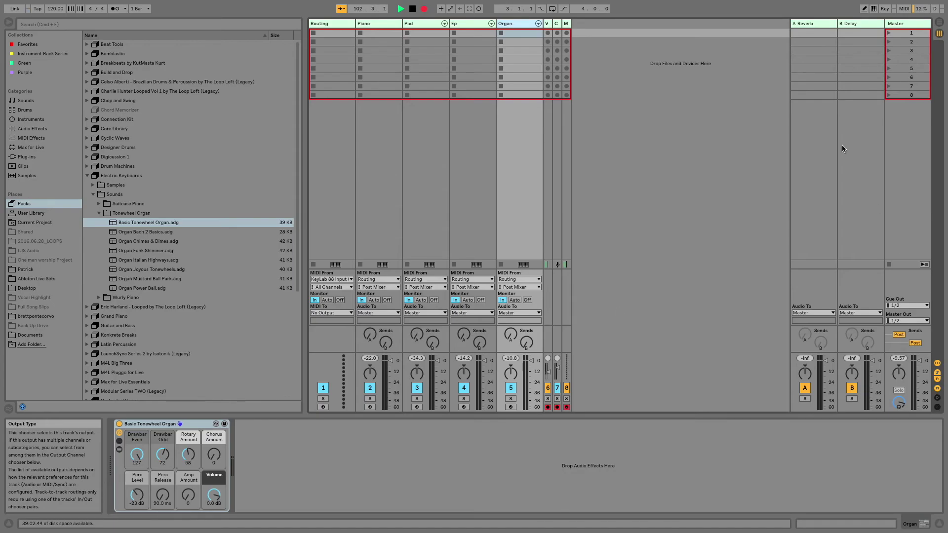
# Group the Piano track's Kontakt 5 device into an Instrument Rack and display the rack's chain select zones
pyautogui.click(375, 24)
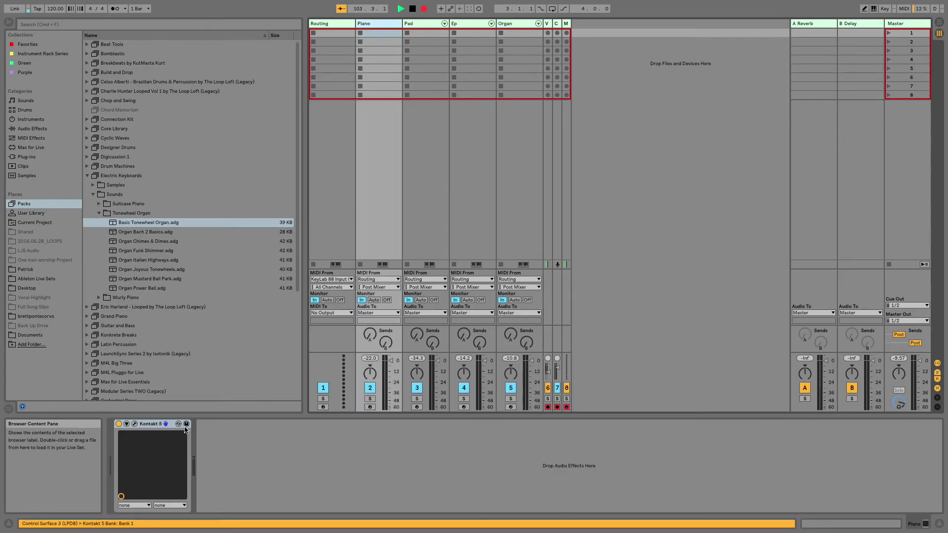
pyautogui.click(165, 425)
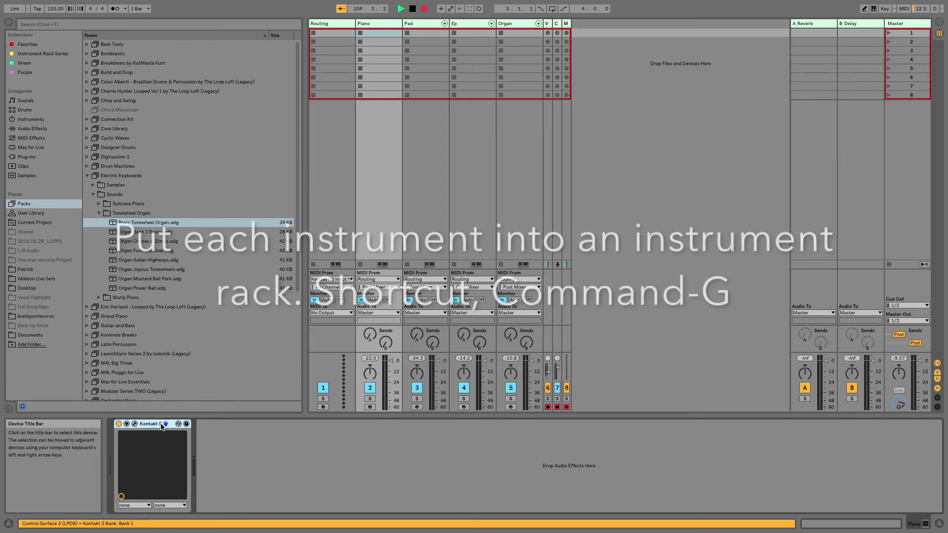
pyautogui.press('super+g')
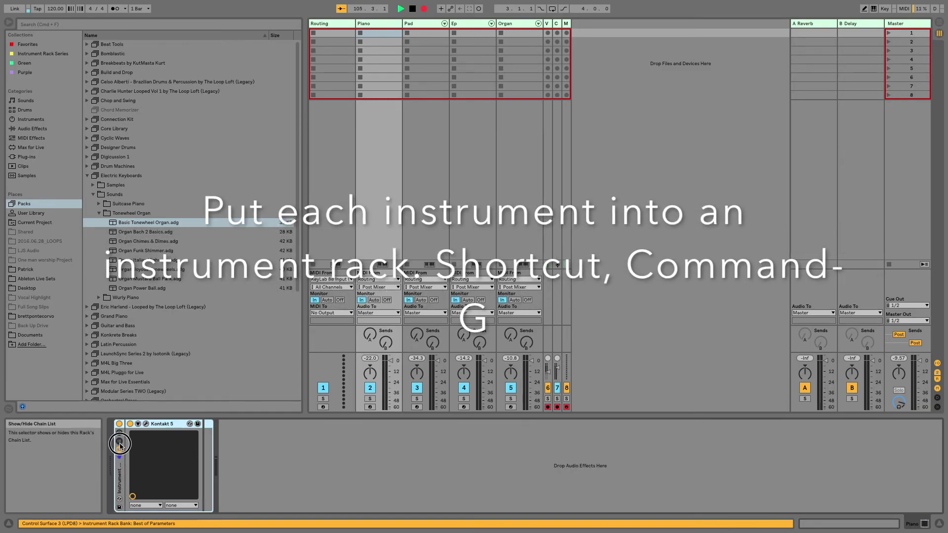
pyautogui.press('super+g')
pyautogui.click(212, 436)
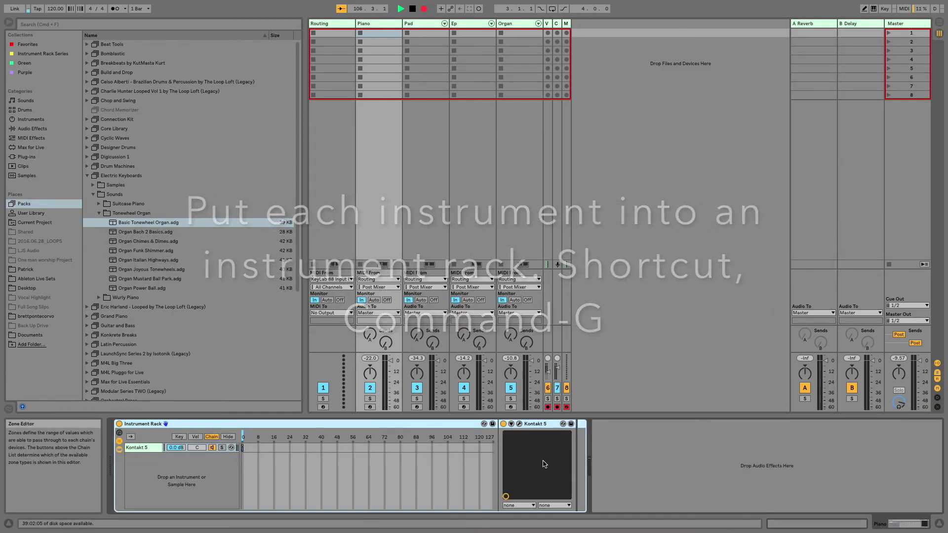
# Display the chain select zones of the Analog Rack W_LFO on the Pad track
pyautogui.click(424, 34)
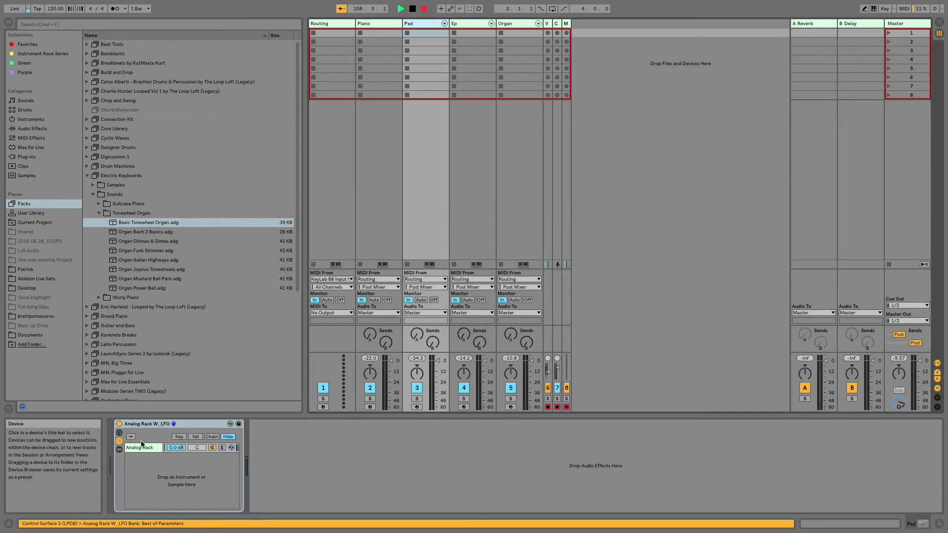
pyautogui.click(211, 437)
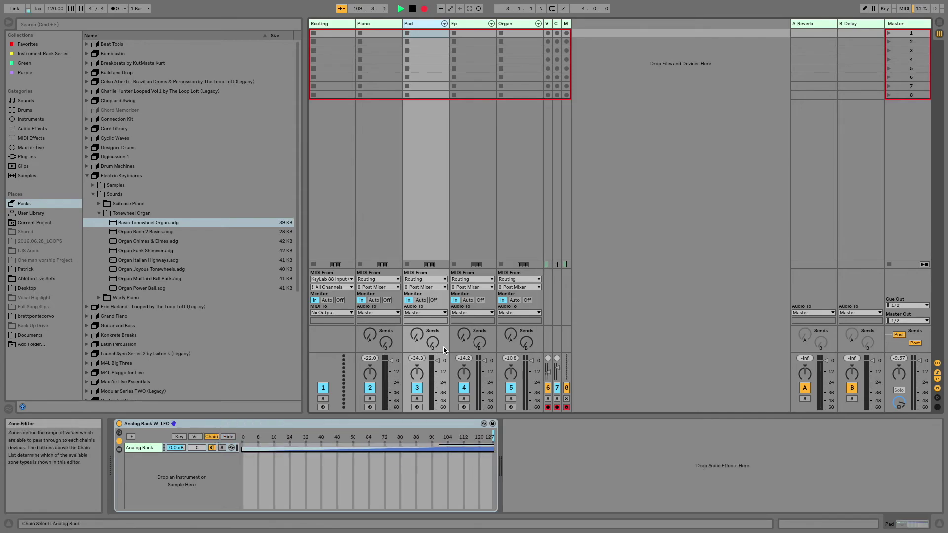
# Group the Ep track's Basic Suitcase DI and the Organ track's Basic Tonewheel Organ each into its own Instrument Rack
pyautogui.click(474, 24)
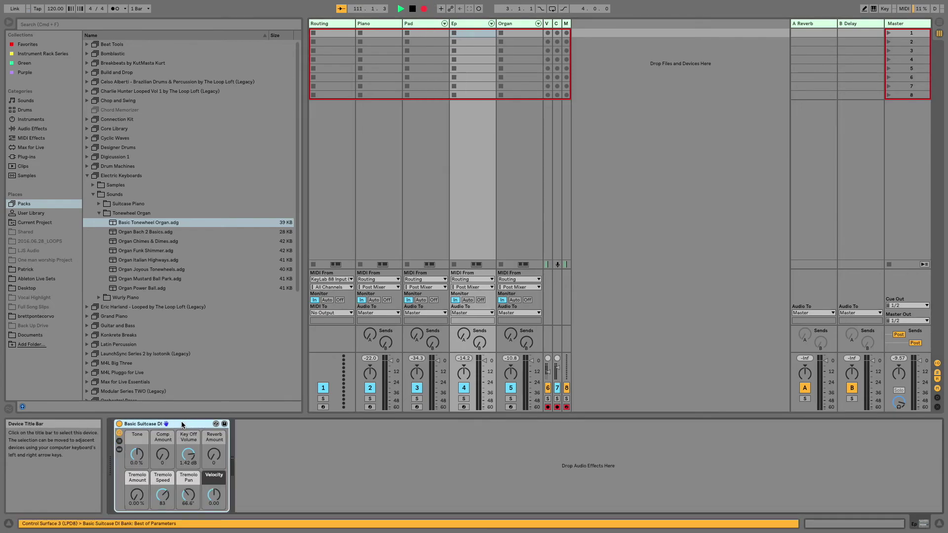
pyautogui.press('super+g')
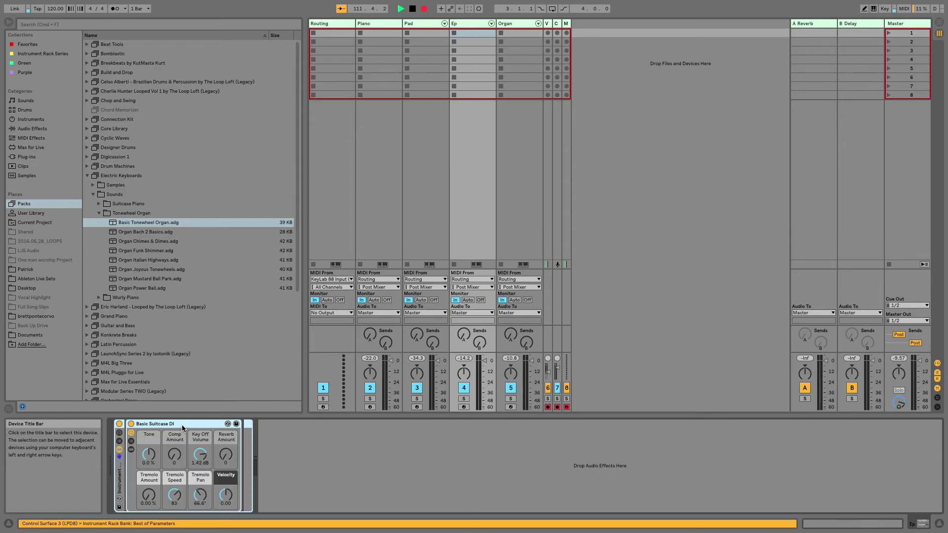
pyautogui.click(510, 24)
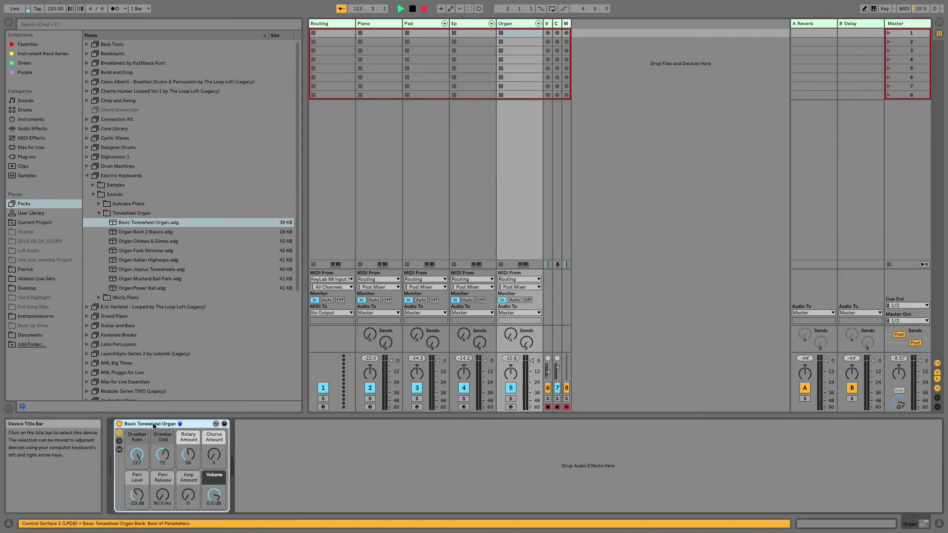
pyautogui.press('super+g')
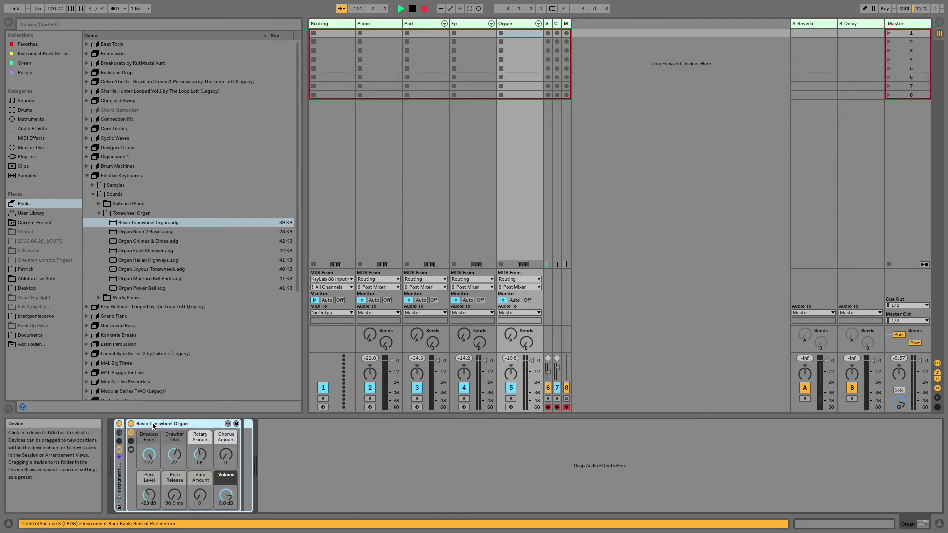
# Display the chain select zones of the Instrument Racks on the Organ and Ep tracks
pyautogui.click(119, 441)
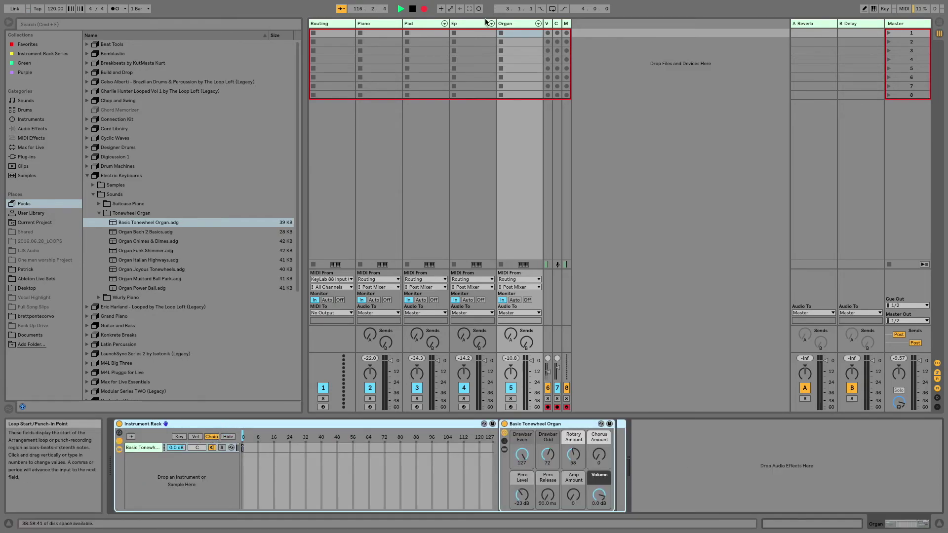
pyautogui.press('Left')
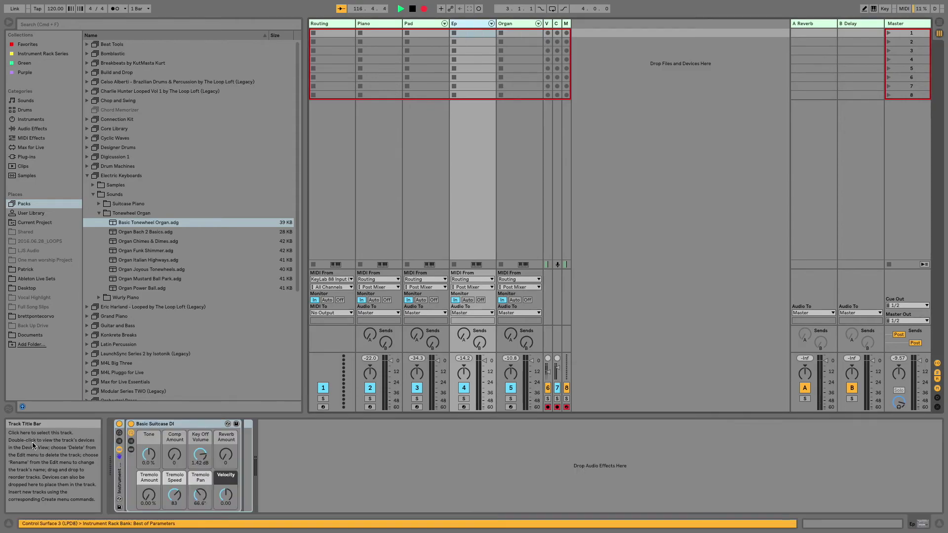
pyautogui.click(119, 441)
pyautogui.click(212, 438)
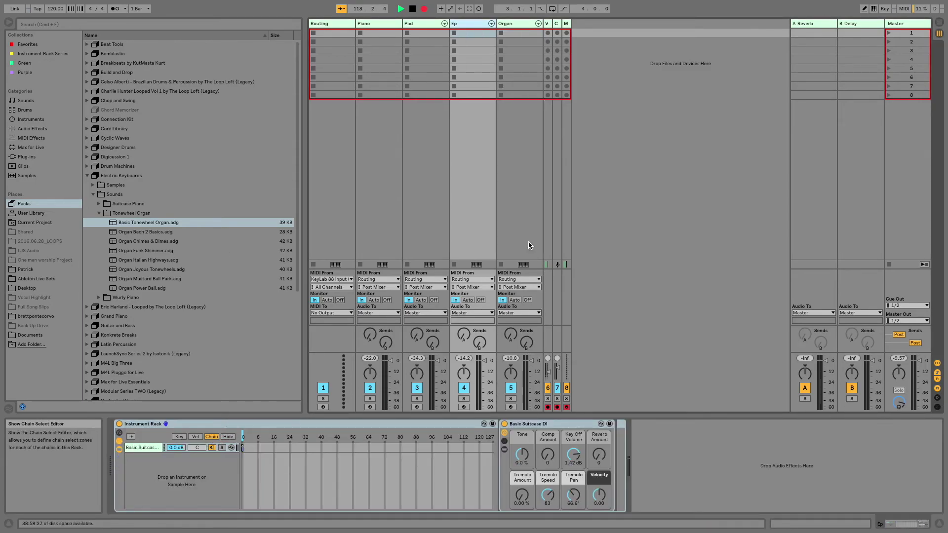
# Extend the Piano rack's Kontakt 5 chain zone across 0–127, fading in up to about 27 and fading out from about 62
pyautogui.click(409, 35)
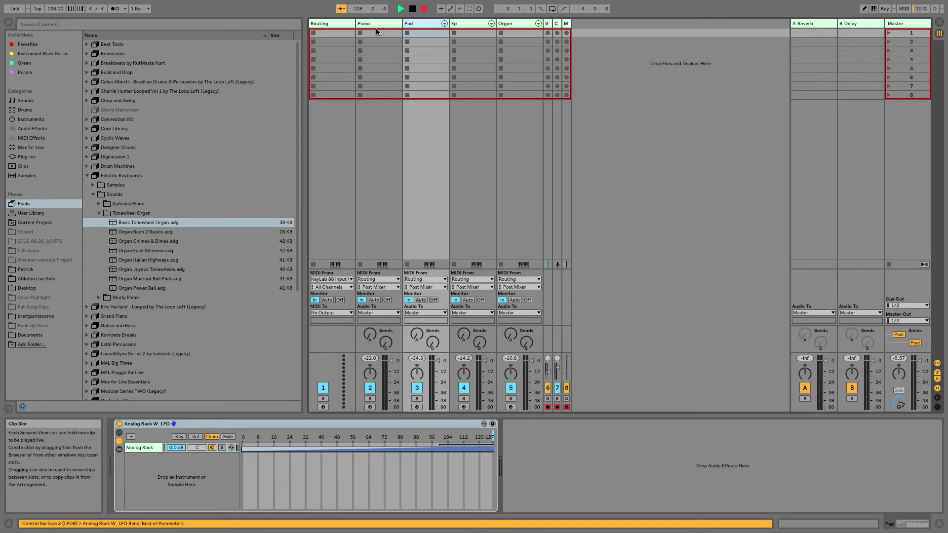
pyautogui.click(360, 26)
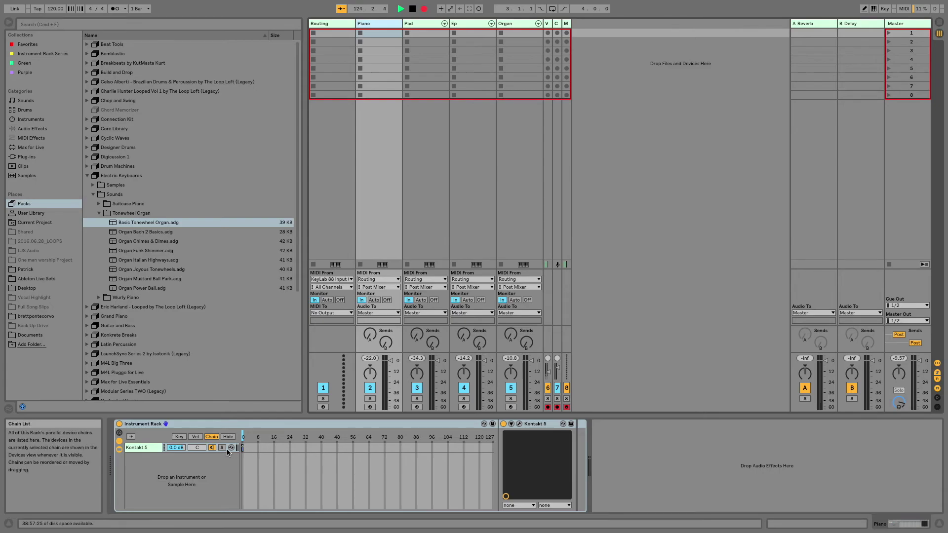
pyautogui.moveTo(243, 448); pyautogui.dragTo(508, 450)
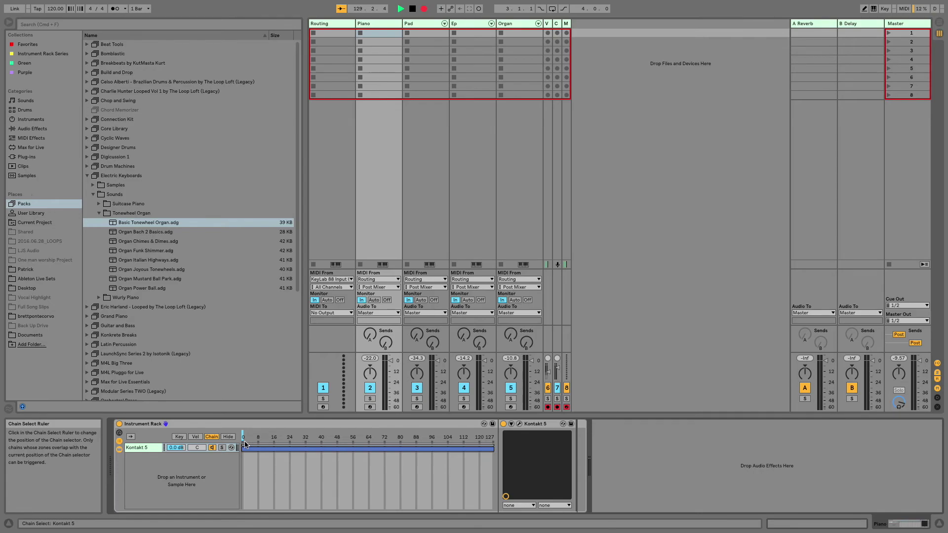
pyautogui.moveTo(242, 444); pyautogui.dragTo(298, 445)
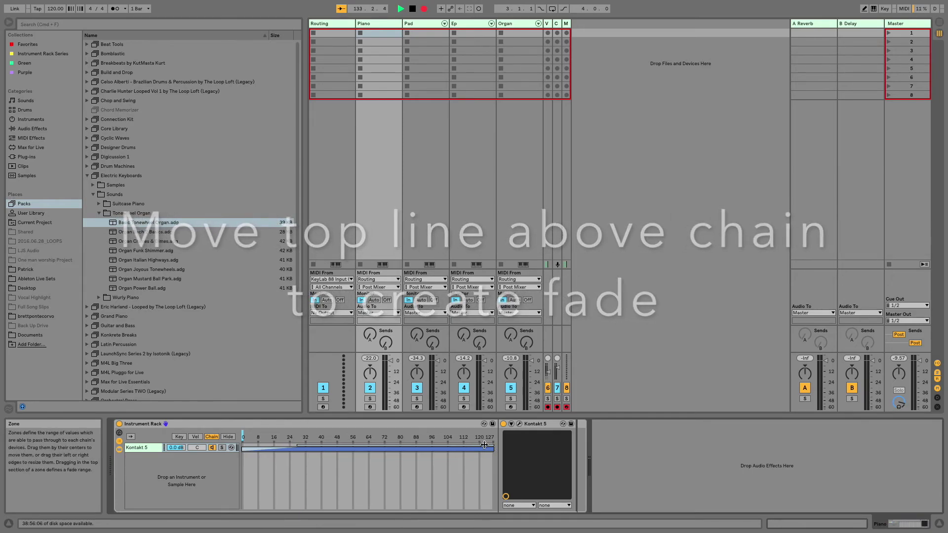
pyautogui.moveTo(492, 443)
pyautogui.mouseDown()
pyautogui.moveTo(346, 443)
pyautogui.moveTo(365, 443)
pyautogui.mouseUp()
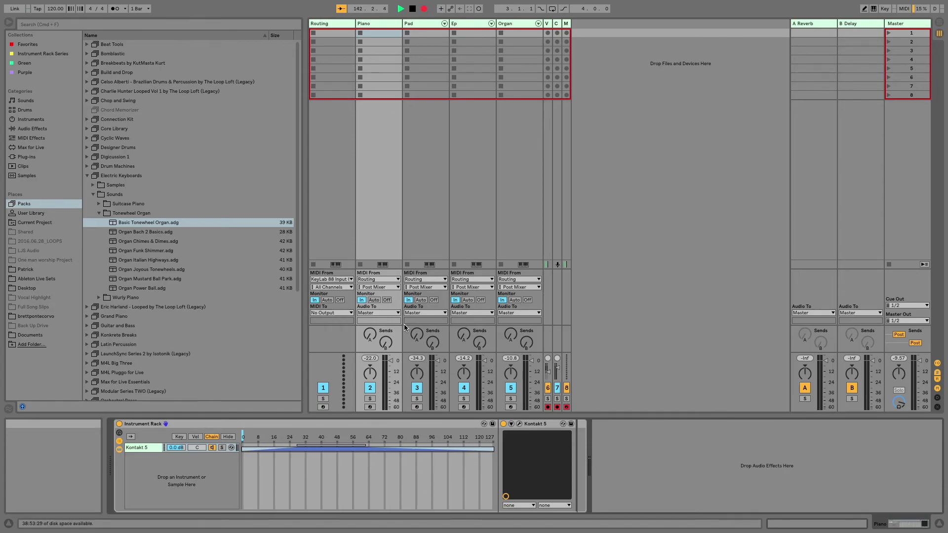
# Roll off the top end of the Pad rack's key zone with a fade starting around C6, and return to its chain select zones
pyautogui.click(418, 26)
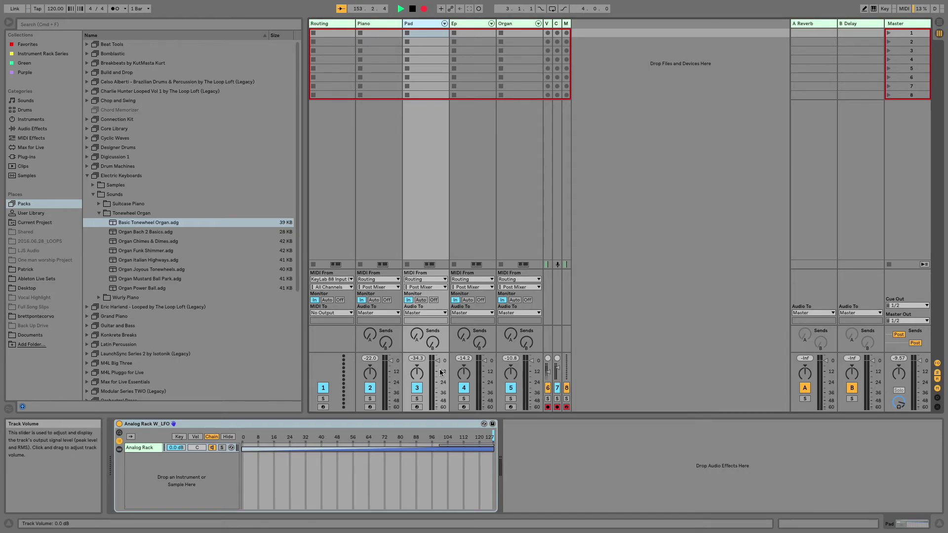
pyautogui.click(179, 436)
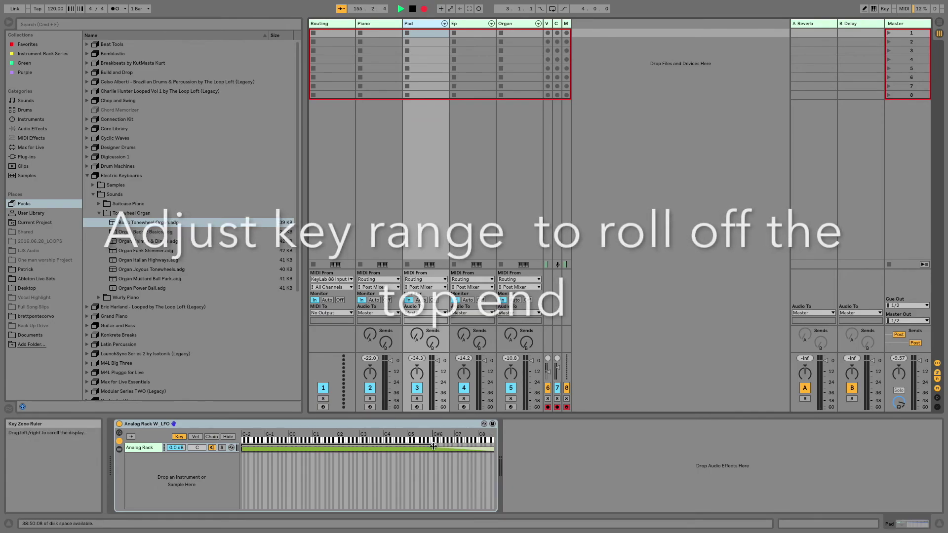
pyautogui.moveTo(417, 452)
pyautogui.mouseDown()
pyautogui.moveTo(477, 441)
pyautogui.moveTo(433, 441)
pyautogui.mouseUp()
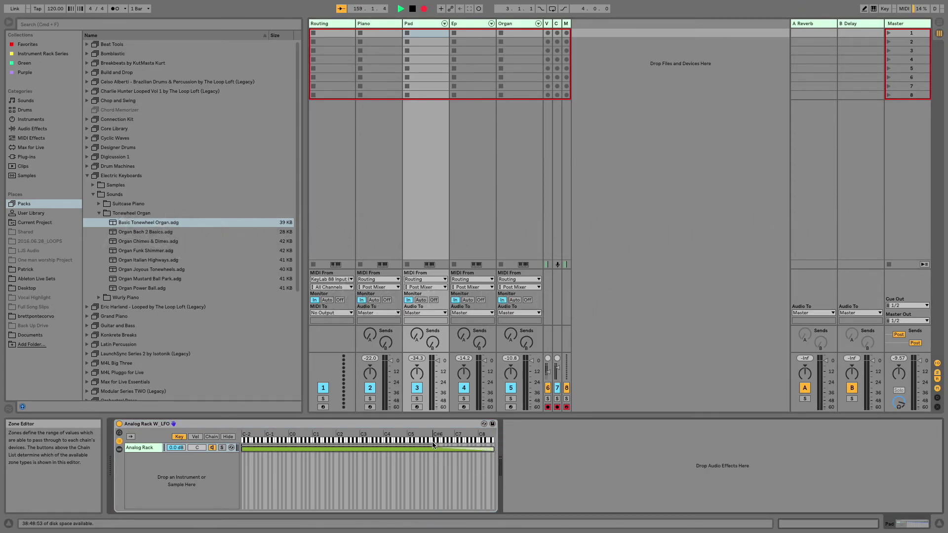
pyautogui.click(211, 437)
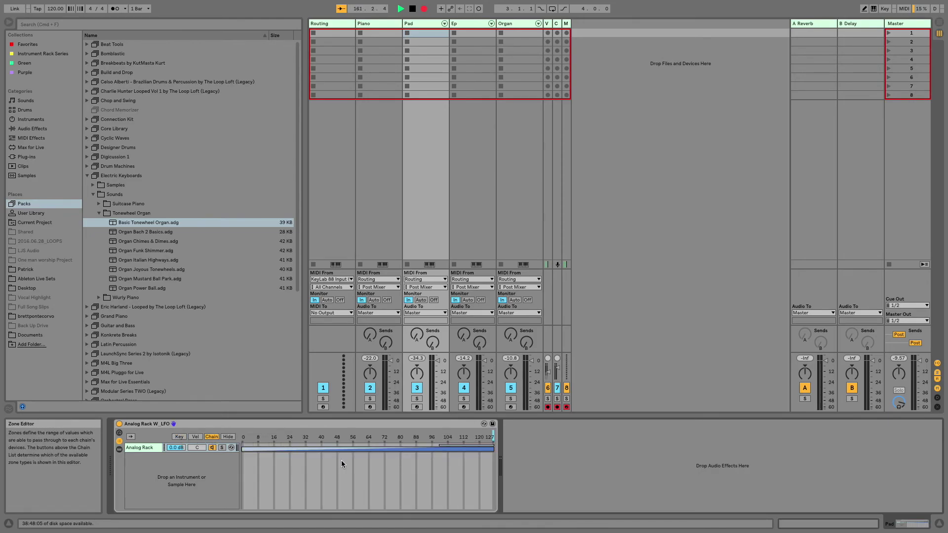
# Set the Ep rack's Basic Suitcase DI chain zone to span 48 to 127, using the Piano rack's zone as reference
pyautogui.click(469, 208)
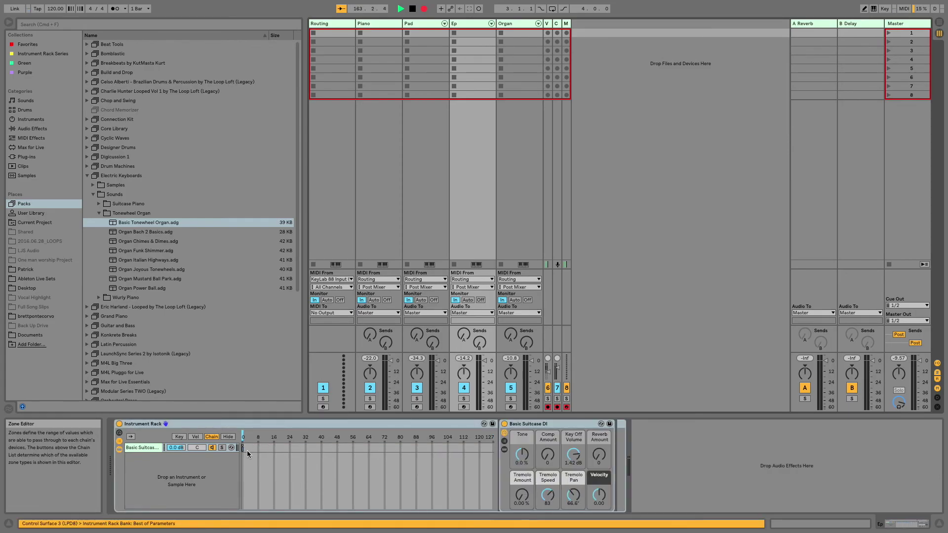
pyautogui.moveTo(242, 448); pyautogui.dragTo(607, 461)
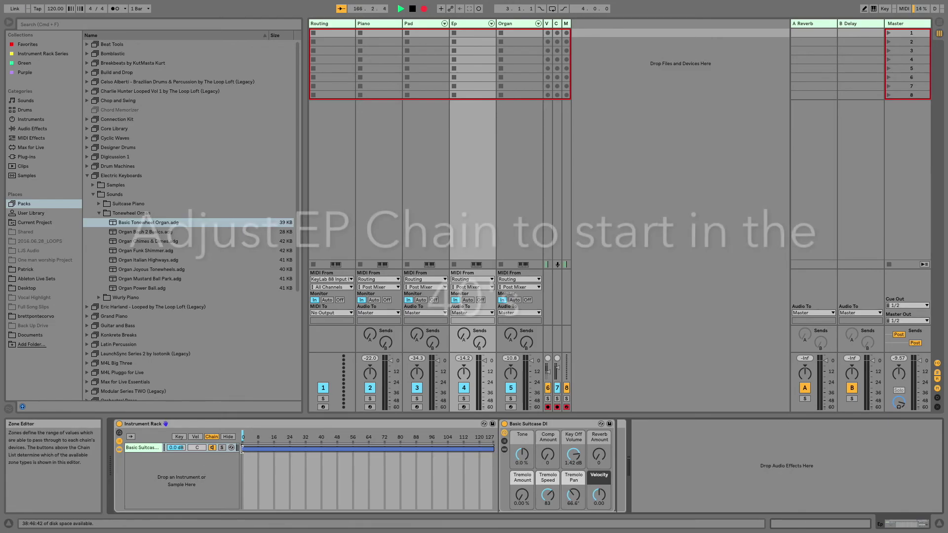
pyautogui.moveTo(243, 448); pyautogui.dragTo(332, 449)
pyautogui.click(371, 169)
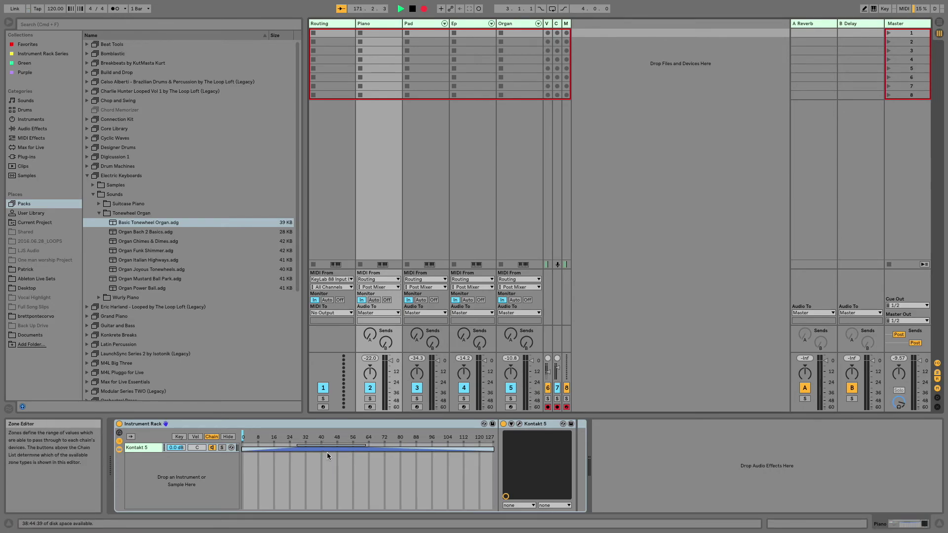
pyautogui.click(470, 189)
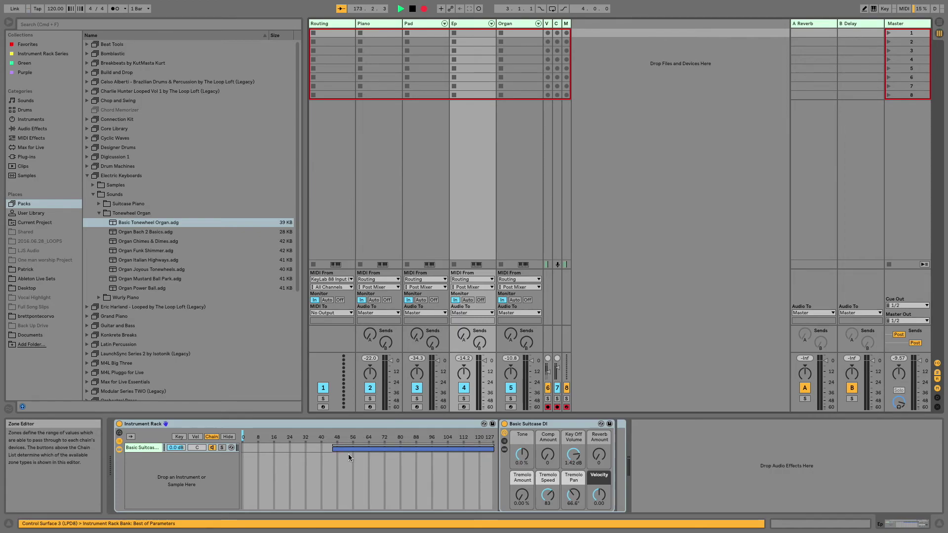
pyautogui.moveTo(333, 448); pyautogui.dragTo(336, 449)
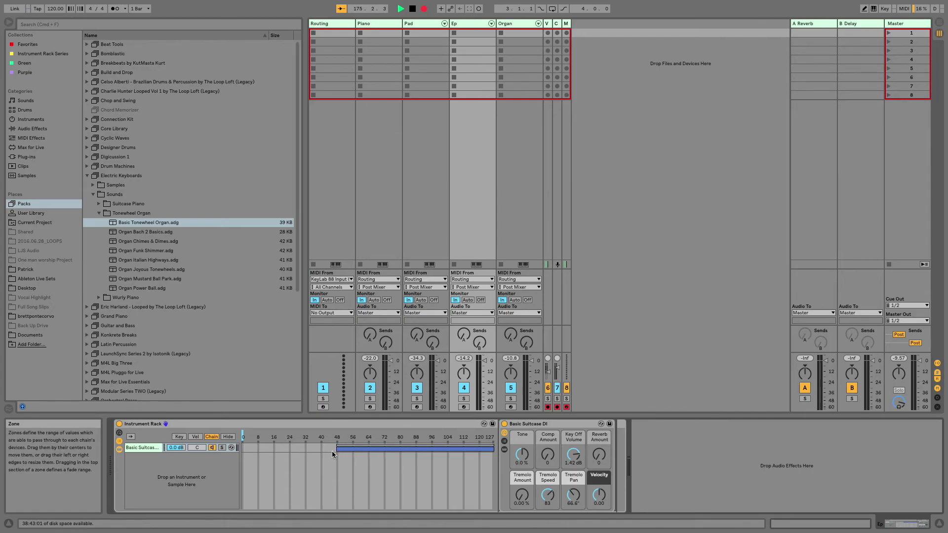
# Fade the Ep chain zone in up to about 73 and out from about 112, comparing it with the Piano zone
pyautogui.moveTo(337, 443); pyautogui.dragTo(385, 445)
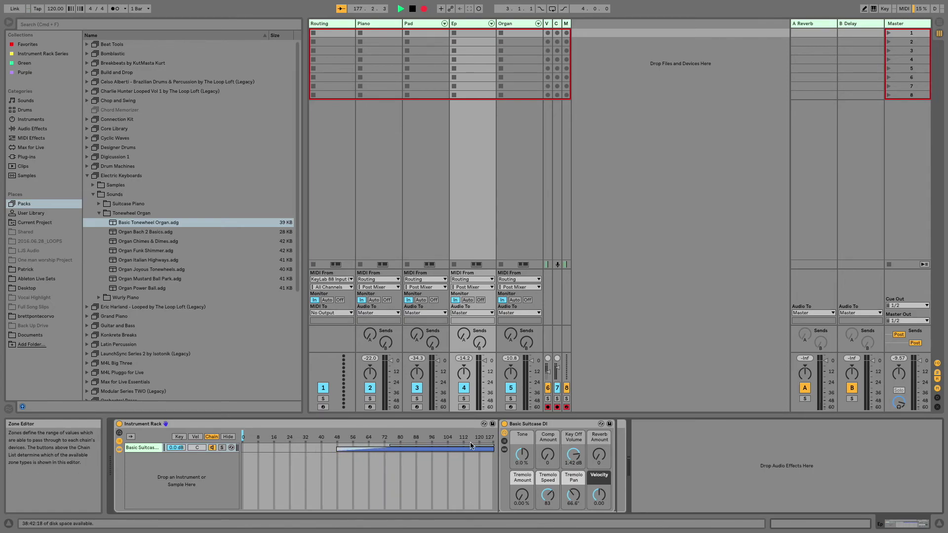
pyautogui.moveTo(491, 444)
pyautogui.mouseDown()
pyautogui.moveTo(455, 443)
pyautogui.moveTo(463, 443)
pyautogui.mouseUp()
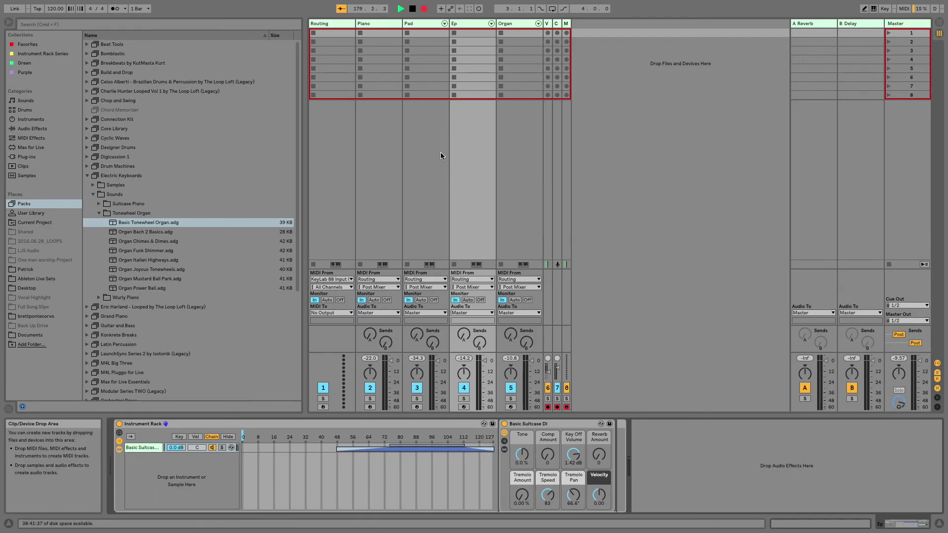
pyautogui.click(371, 165)
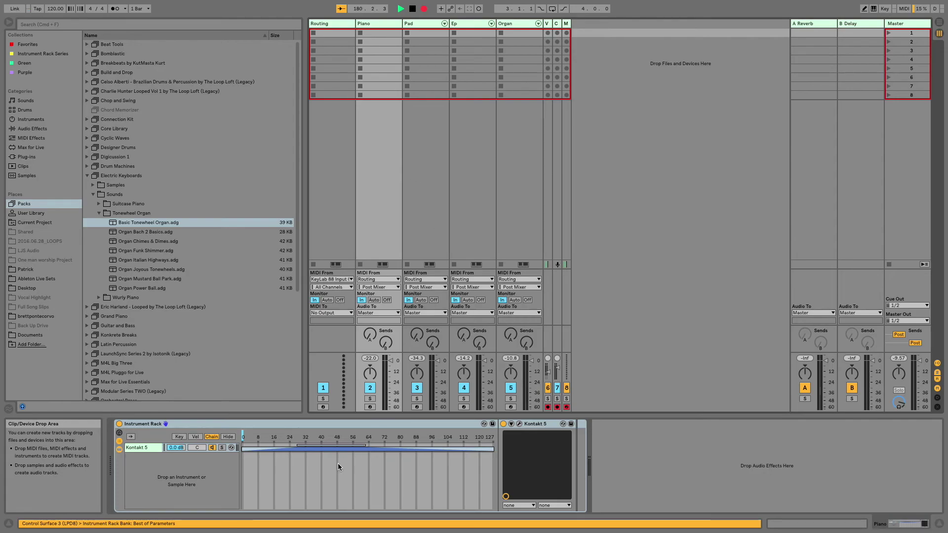
pyautogui.click(469, 296)
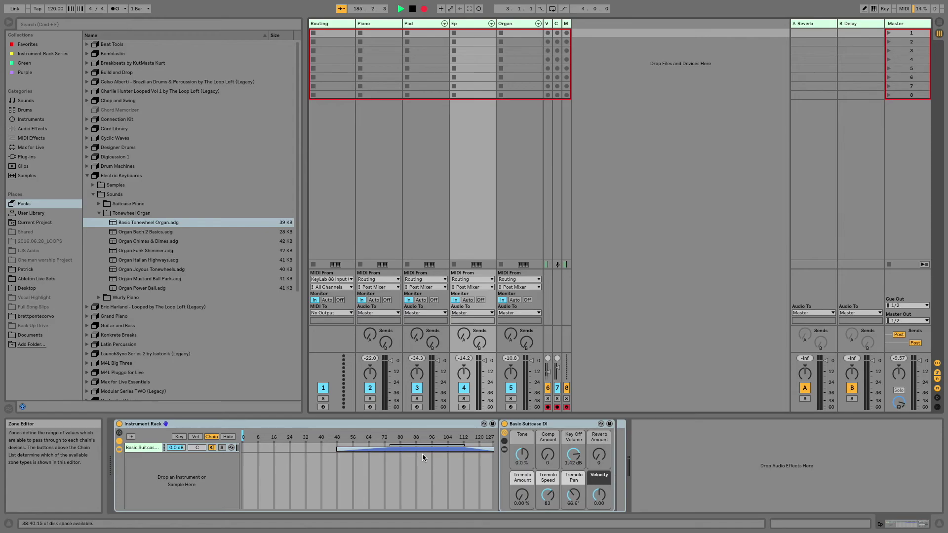
# Set the Organ rack's chain zone to start at about 86 and fade in up to about 113
pyautogui.click(516, 191)
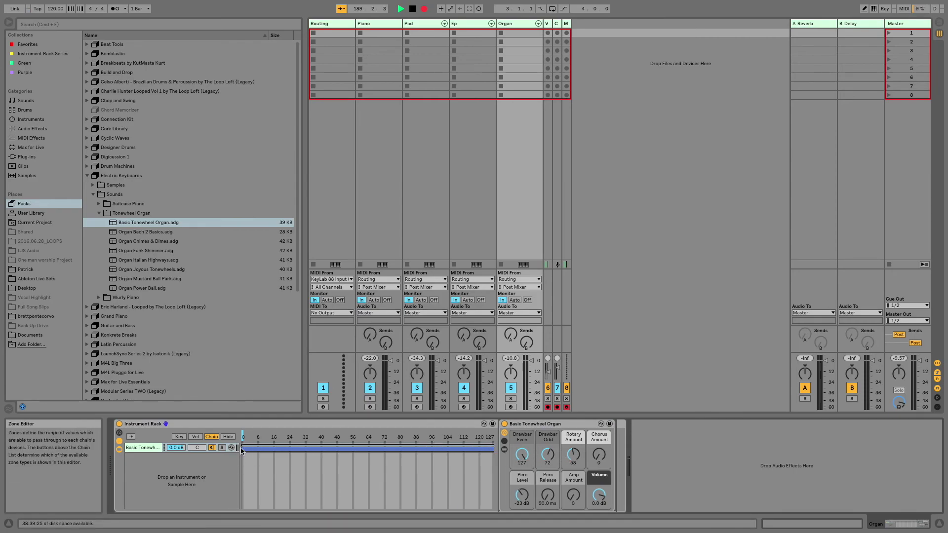
pyautogui.moveTo(245, 446); pyautogui.dragTo(412, 453)
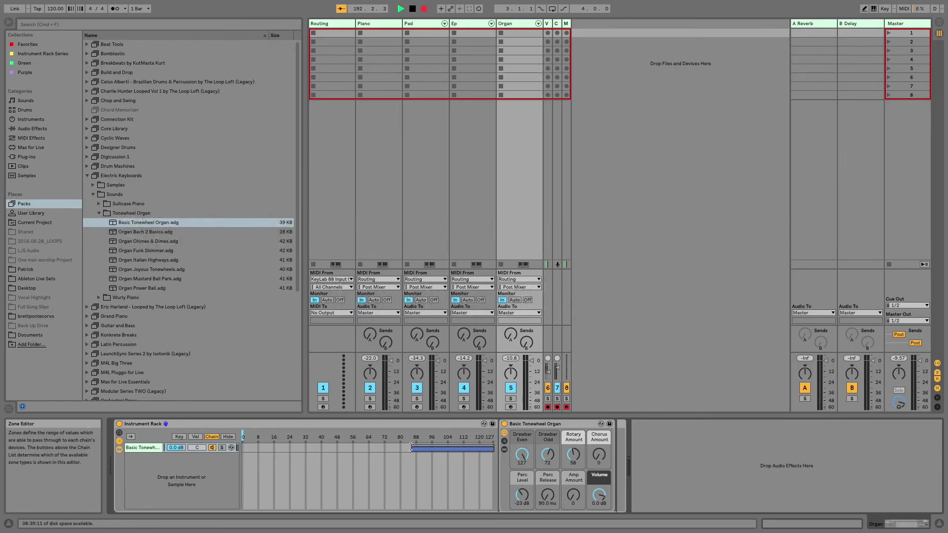
pyautogui.moveTo(419, 446); pyautogui.dragTo(466, 445)
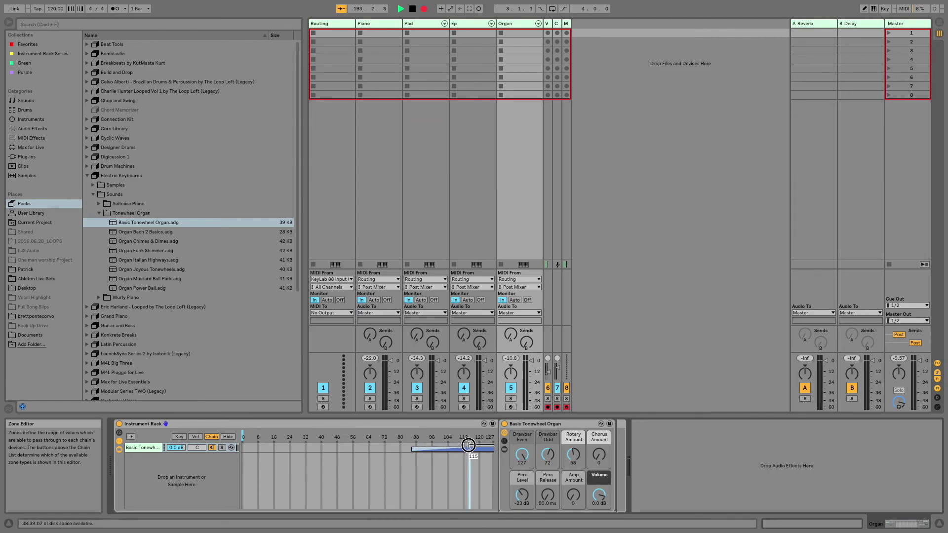
pyautogui.moveTo(472, 444); pyautogui.dragTo(467, 443)
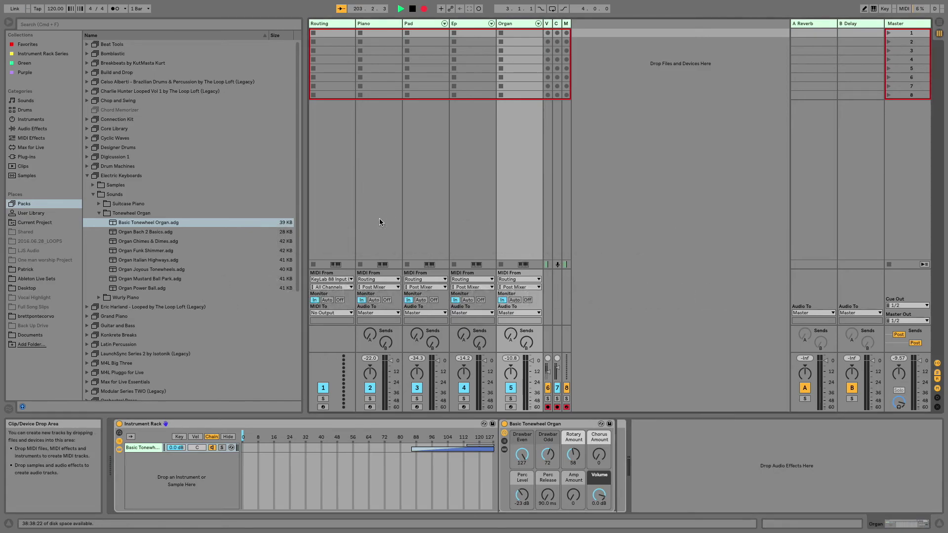
# Map the mod wheel (CC 1) to the chain selectors of the Piano, Pad, Ep and Organ racks
pyautogui.click(379, 218)
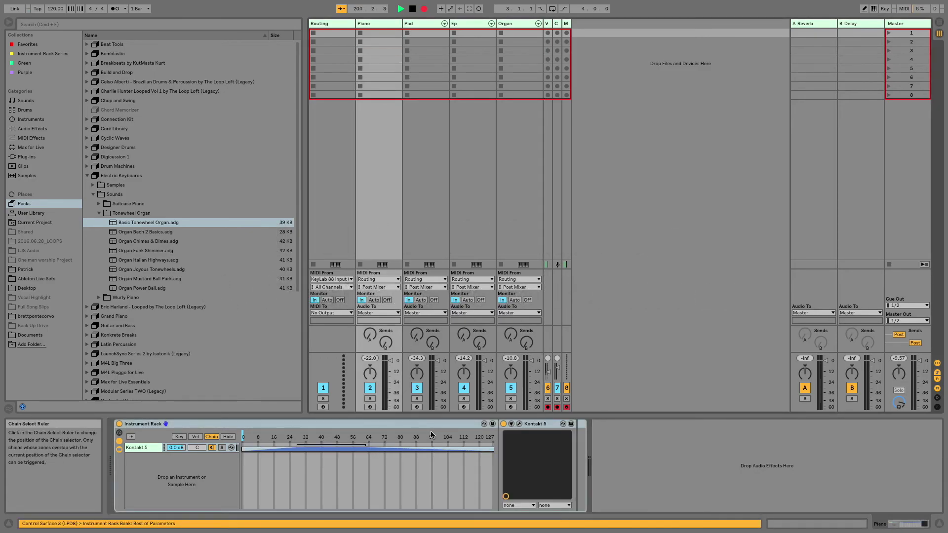
pyautogui.press('super+m')
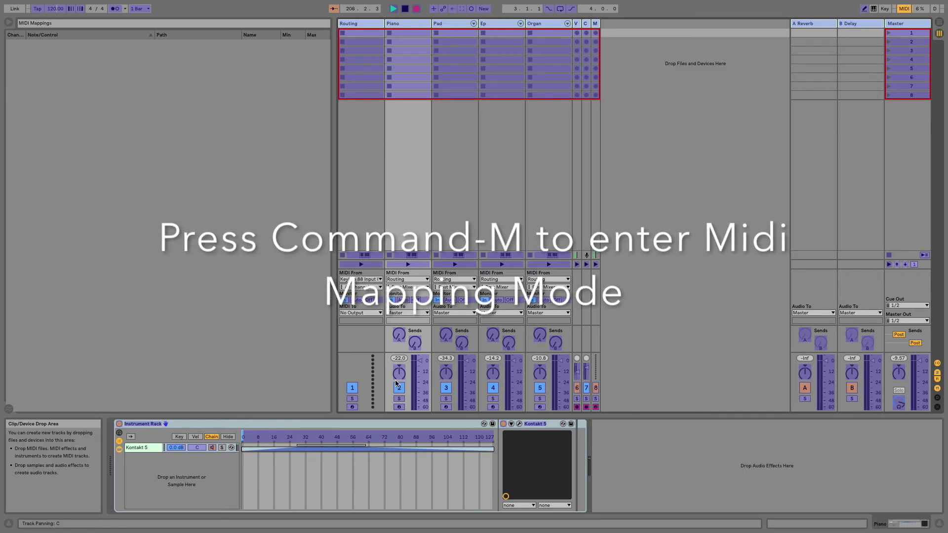
pyautogui.click(256, 440)
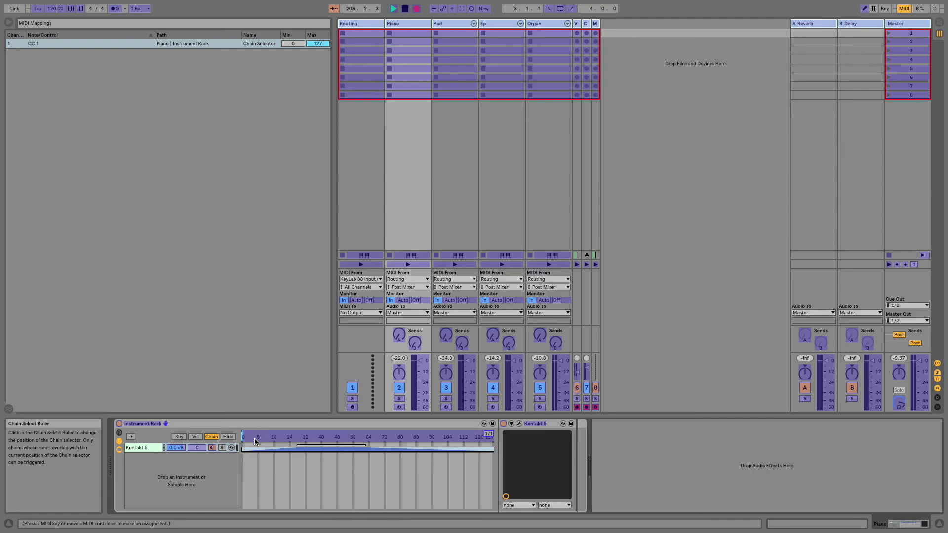
pyautogui.click(467, 179)
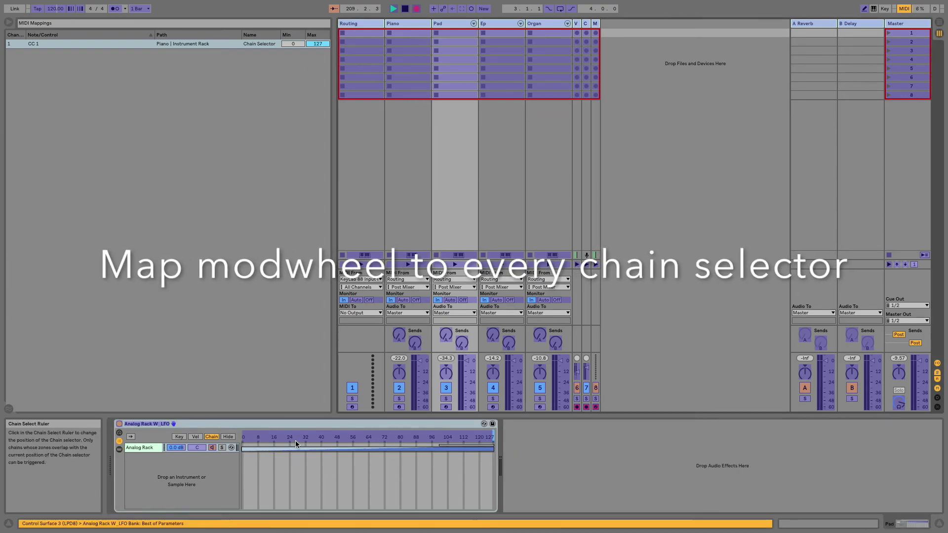
pyautogui.click(295, 440)
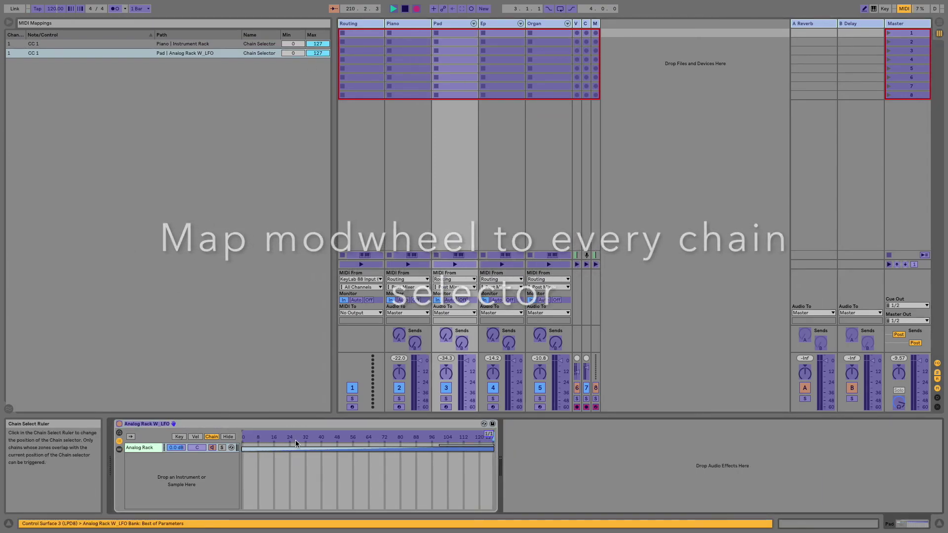
pyautogui.click(497, 175)
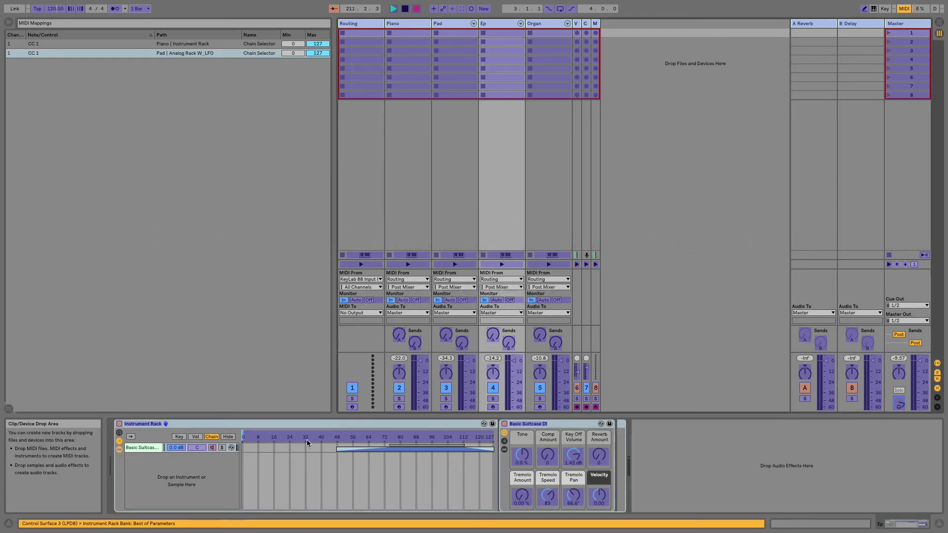
pyautogui.click(309, 436)
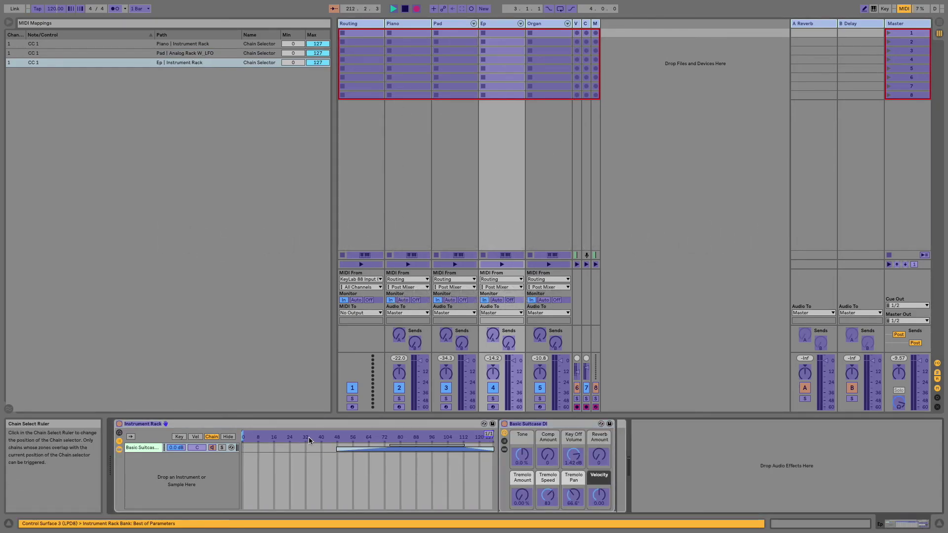
pyautogui.click(558, 141)
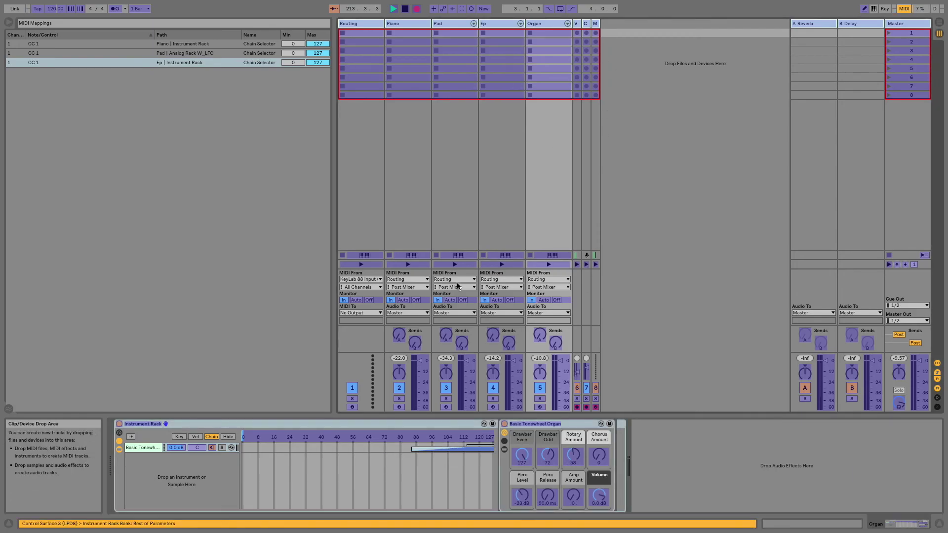
pyautogui.click(384, 436)
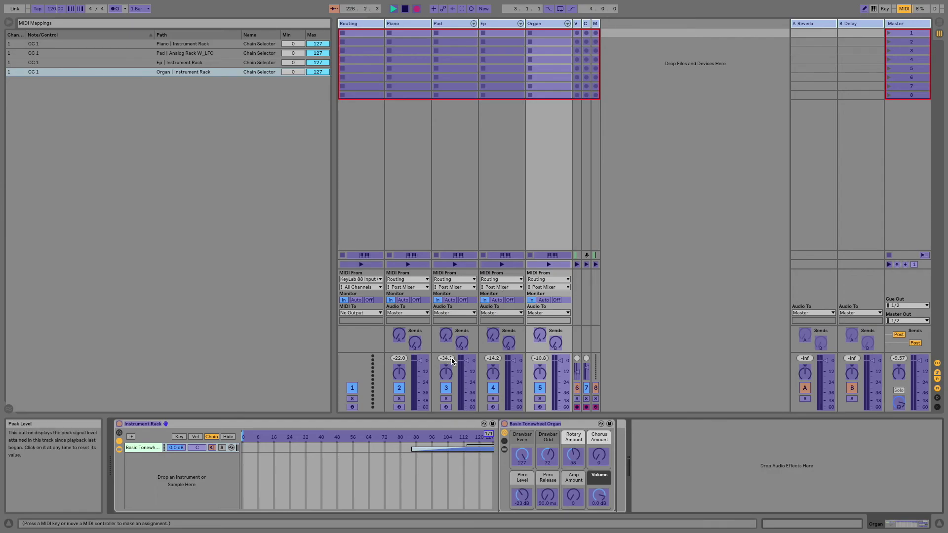
# Map the mod wheel to the Piano, Pad, Ep and Organ track activators and to the Pad and Organ track volumes
pyautogui.click(397, 390)
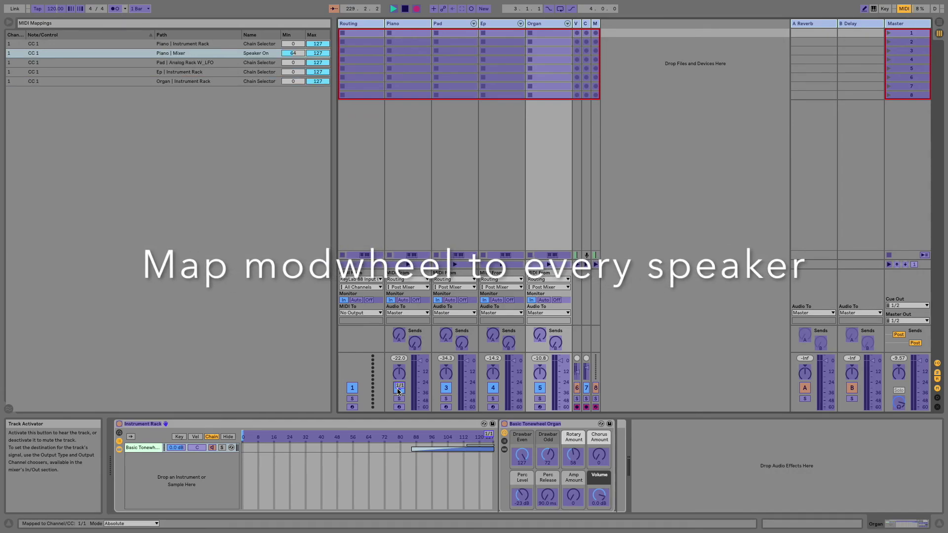
pyautogui.click(446, 389)
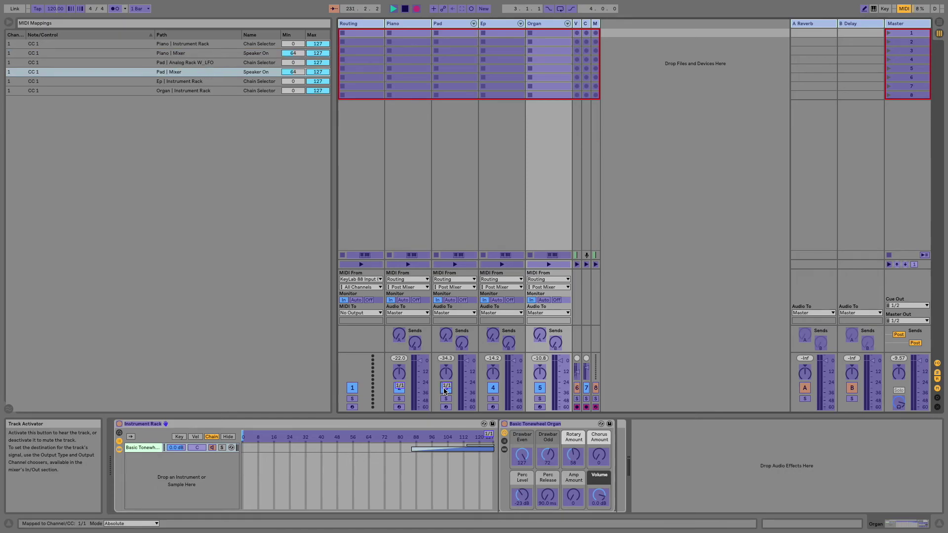
pyautogui.click(494, 389)
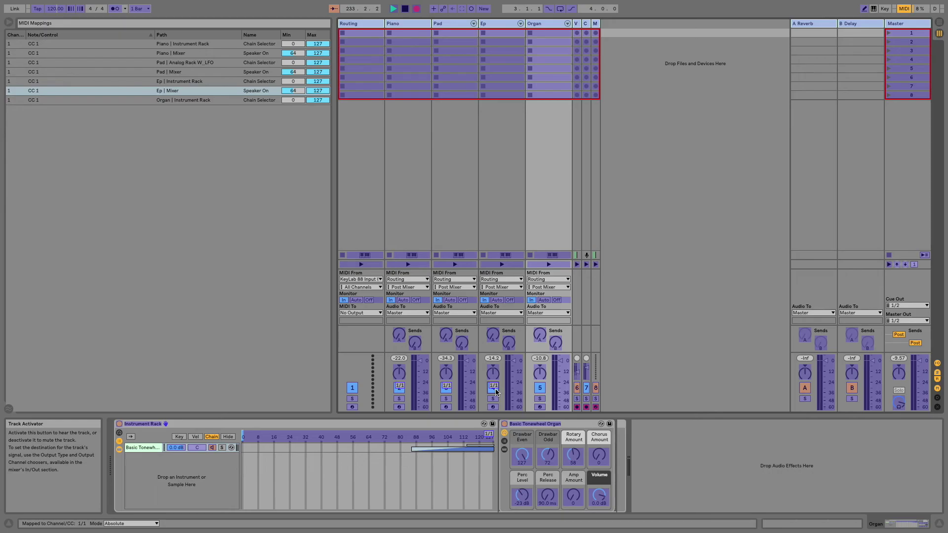
pyautogui.click(540, 391)
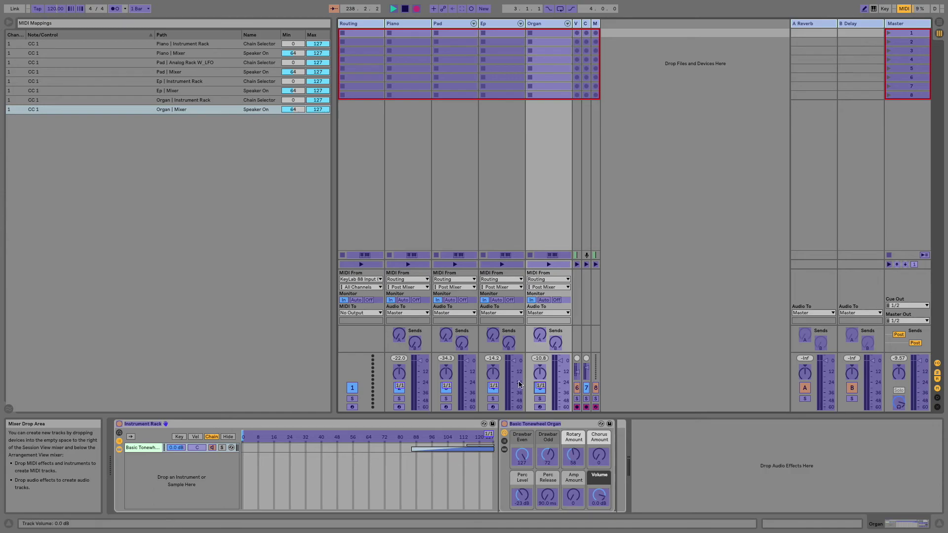
pyautogui.click(469, 366)
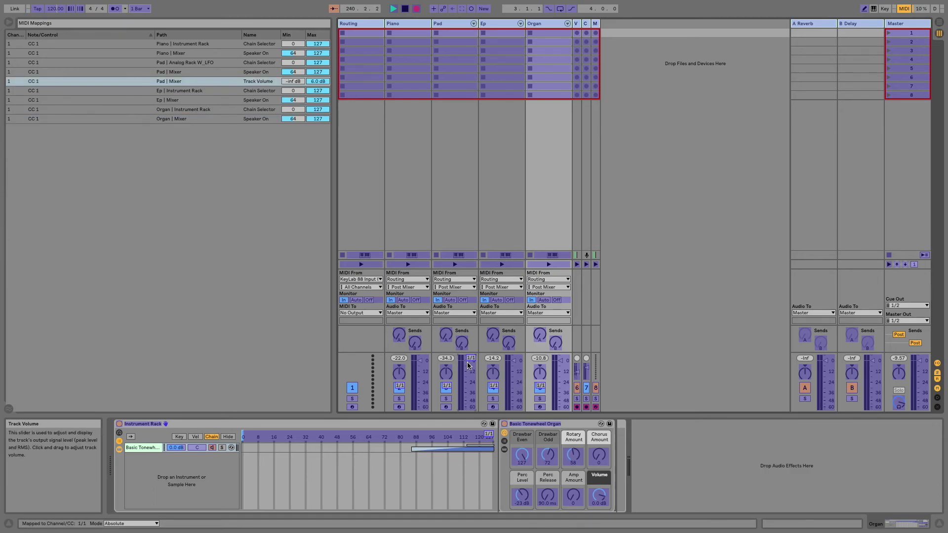
pyautogui.click(567, 362)
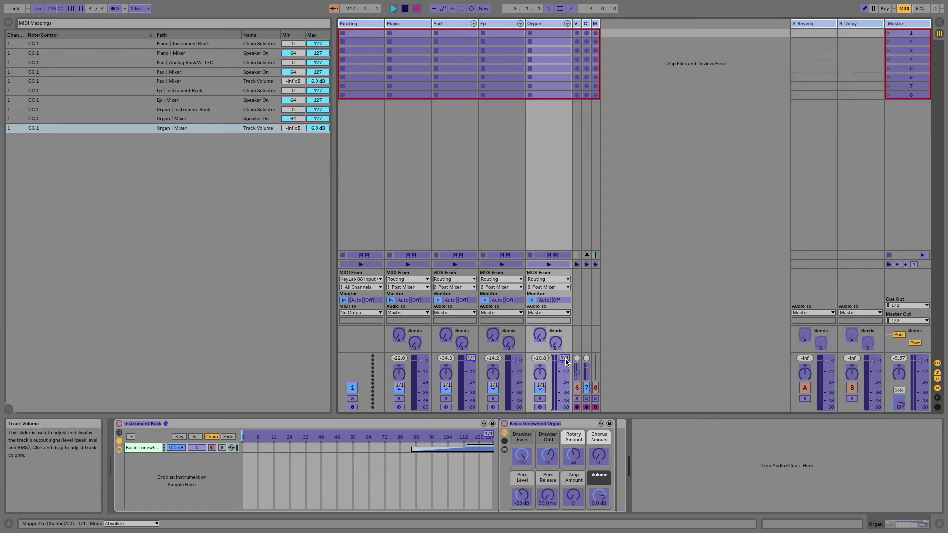
# Map the mod wheel to the Auto Filter's cutoff frequency inside the Pad rack and leave MIDI mapping mode
pyautogui.click(456, 28)
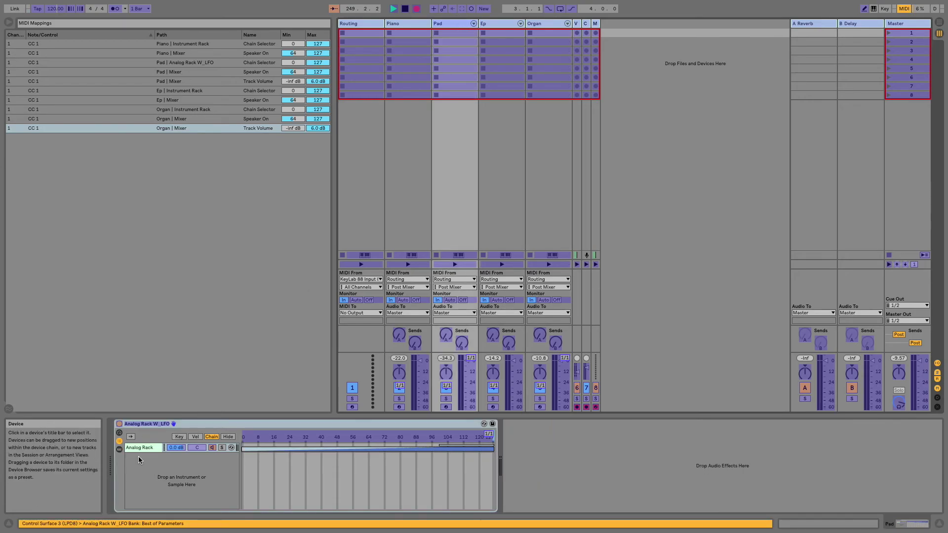
pyautogui.click(121, 450)
pyautogui.hscroll(10, 666, 484)
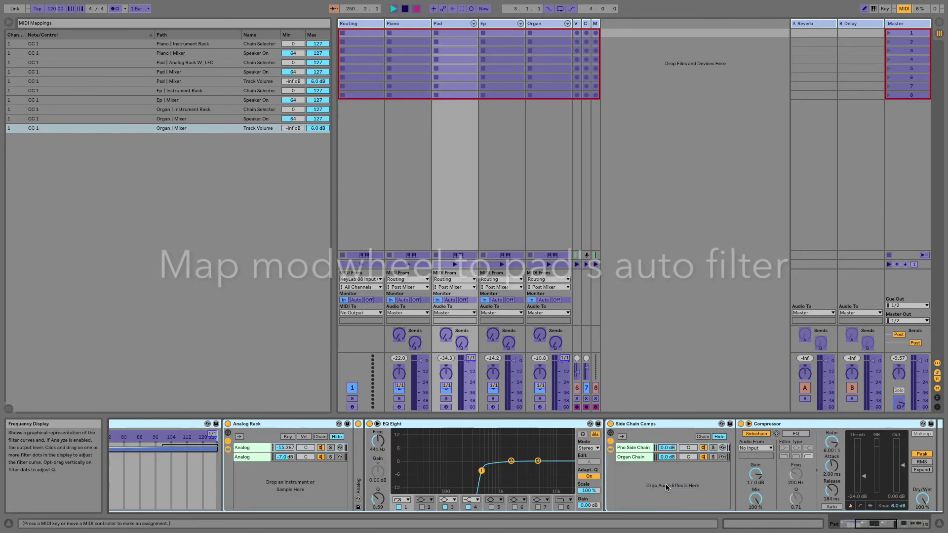
pyautogui.hscroll(4, 666, 488)
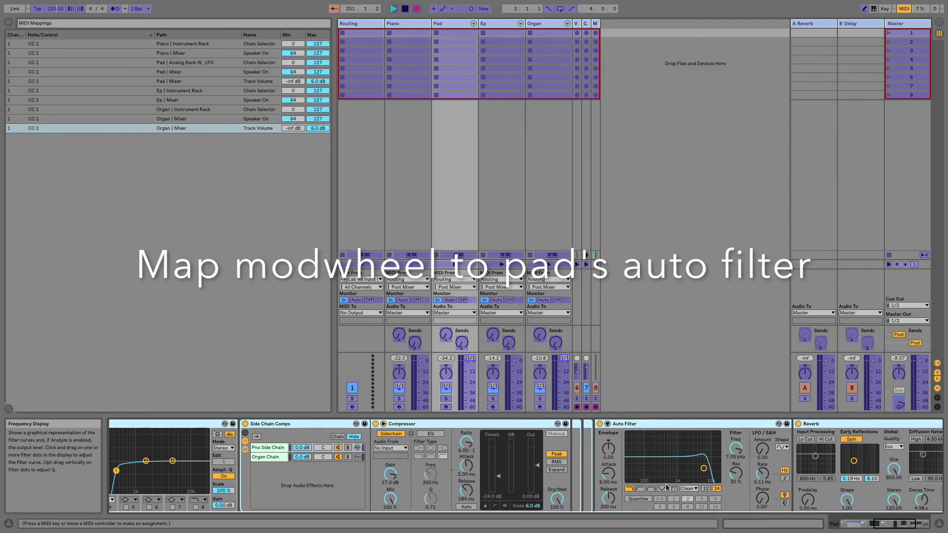
pyautogui.click(706, 425)
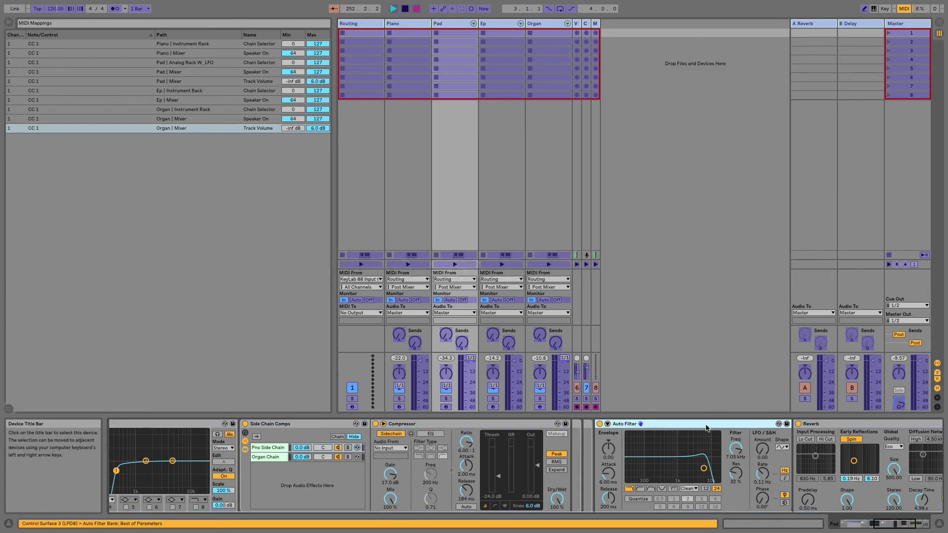
pyautogui.click(735, 450)
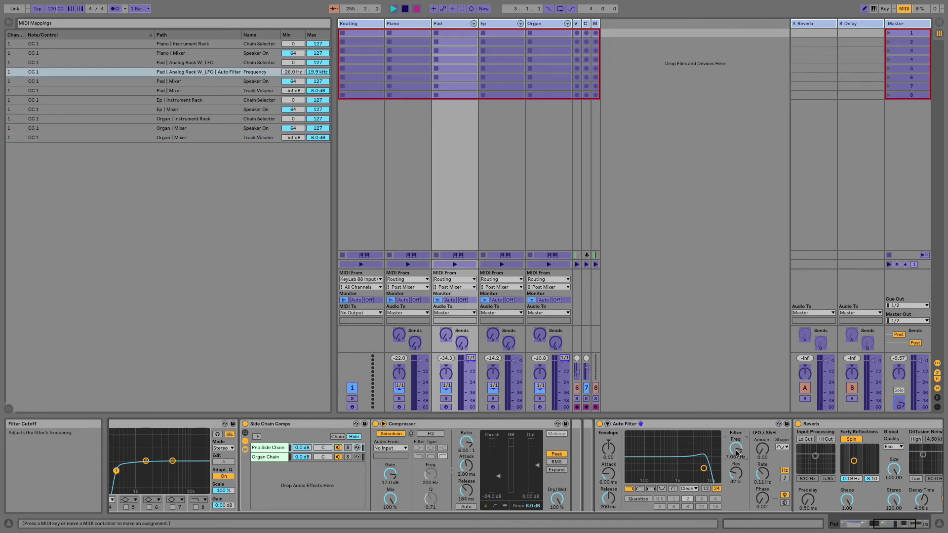
pyautogui.press('super+m')
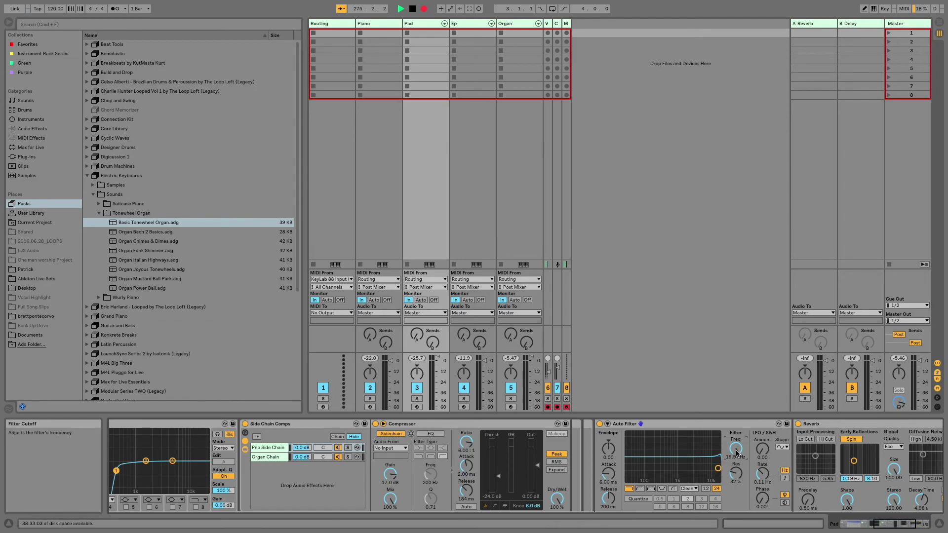
# Check the Piano track's Speaker On mapping range, and view the Piano rack's chain zone outside mapping mode
pyautogui.press('super+m')
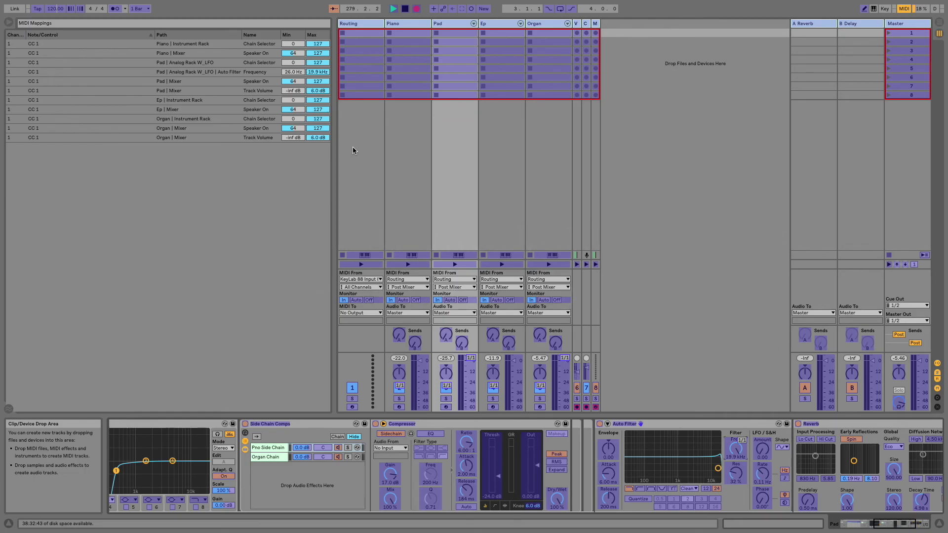
pyautogui.click(296, 53)
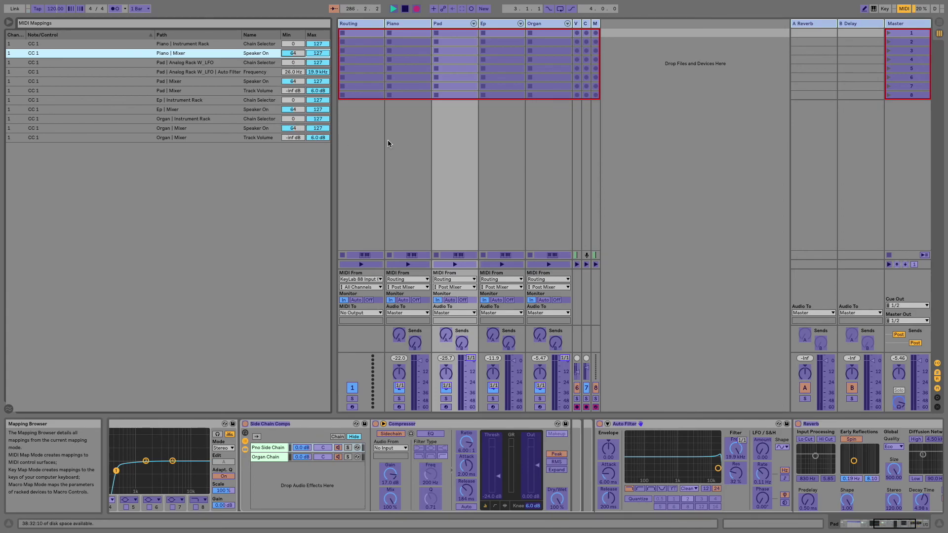
pyautogui.press('super+m')
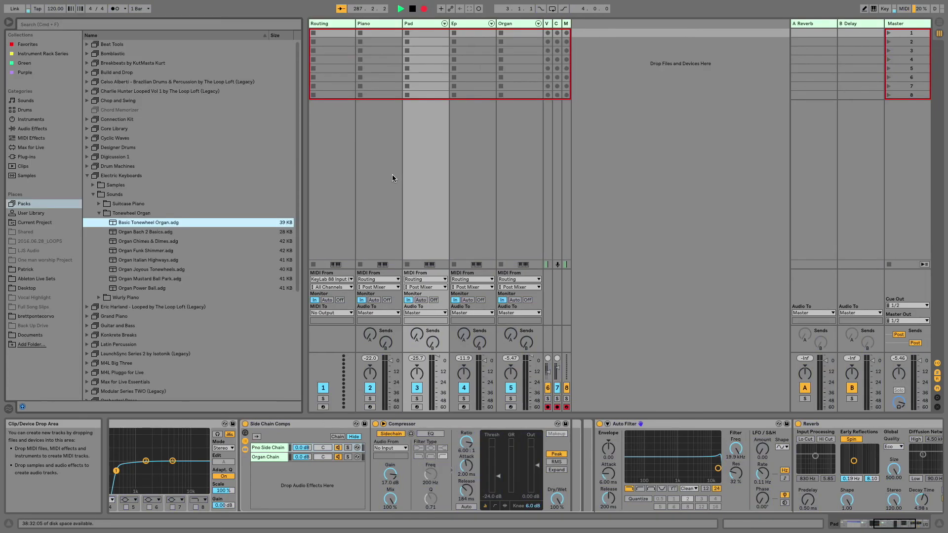
pyautogui.click(370, 26)
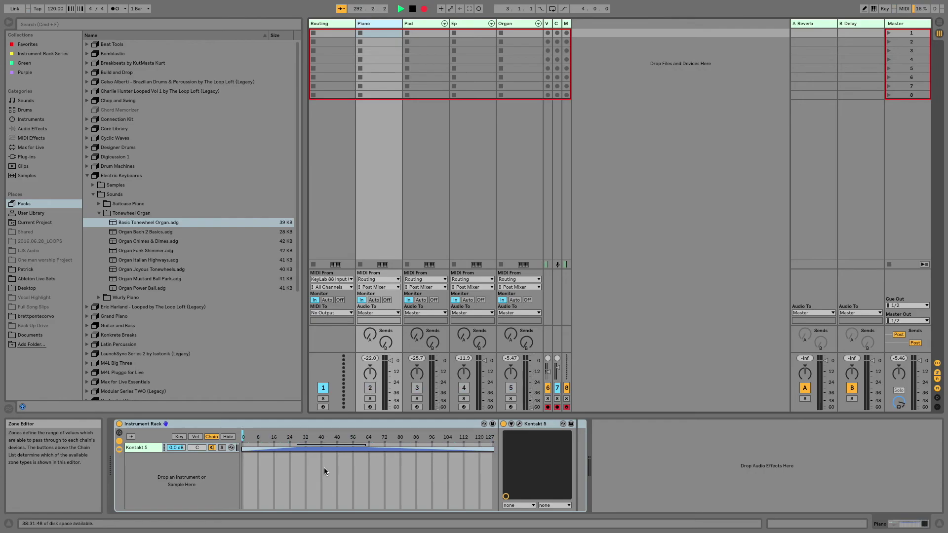
# Set the Speaker On mapping minimums to 0 for Piano and Pad, 45 for Ep and 66 for Organ
pyautogui.press('super+m')
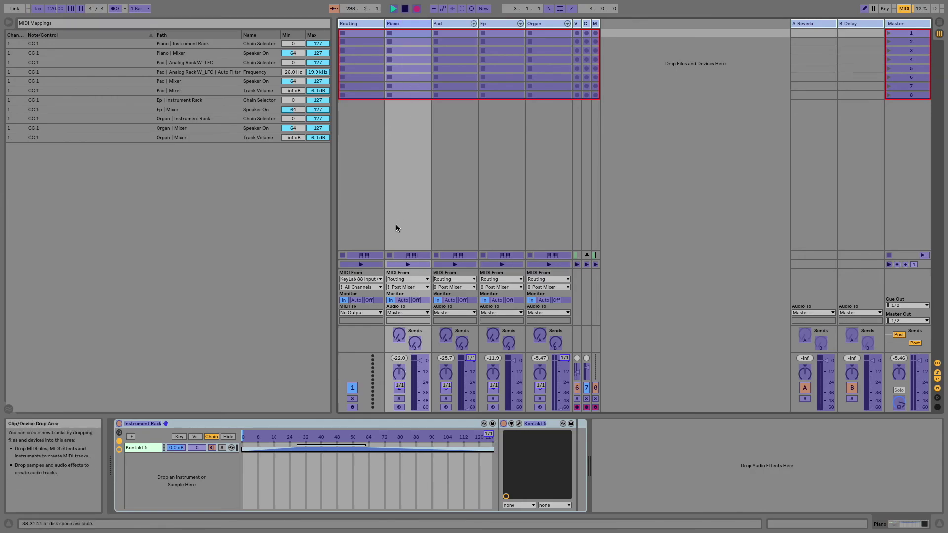
pyautogui.click(295, 55)
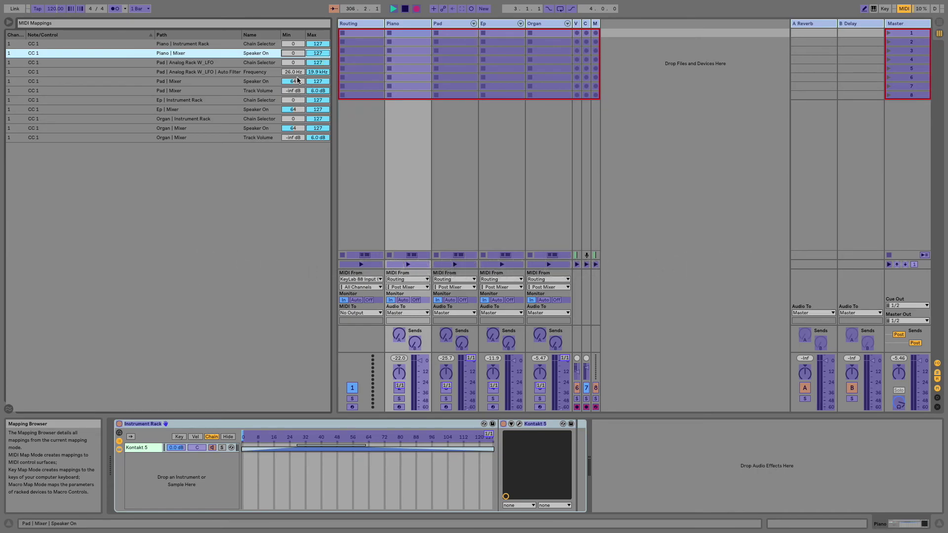
pyautogui.click(295, 110)
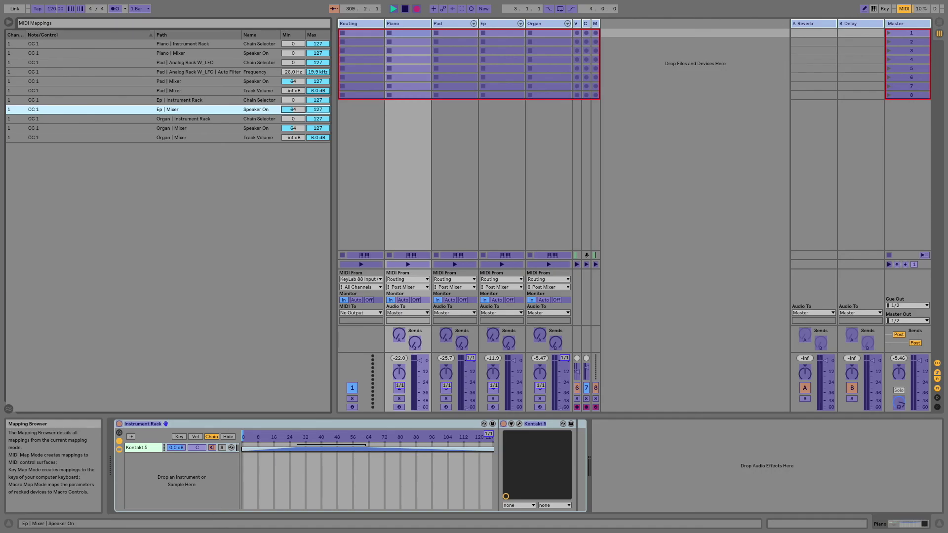
pyautogui.moveTo(295, 109); pyautogui.dragTo(295, 114)
pyautogui.click(294, 82)
pyautogui.moveTo(295, 82); pyautogui.dragTo(295, 86)
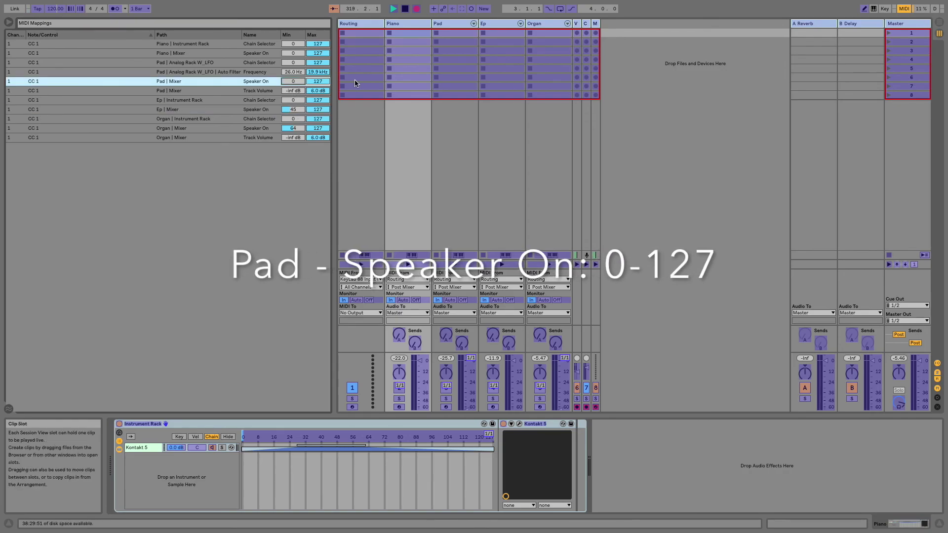
pyautogui.click(296, 130)
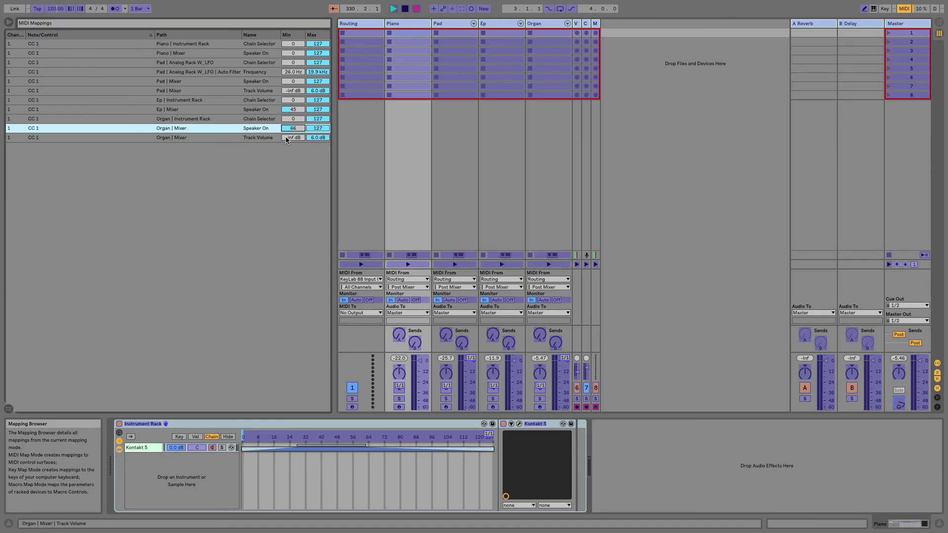
# Limit the Pad Auto Filter frequency mapping to a range of 268 Hz to 7.82 kHz
pyautogui.click(297, 73)
pyautogui.moveTo(293, 72); pyautogui.dragTo(294, 67)
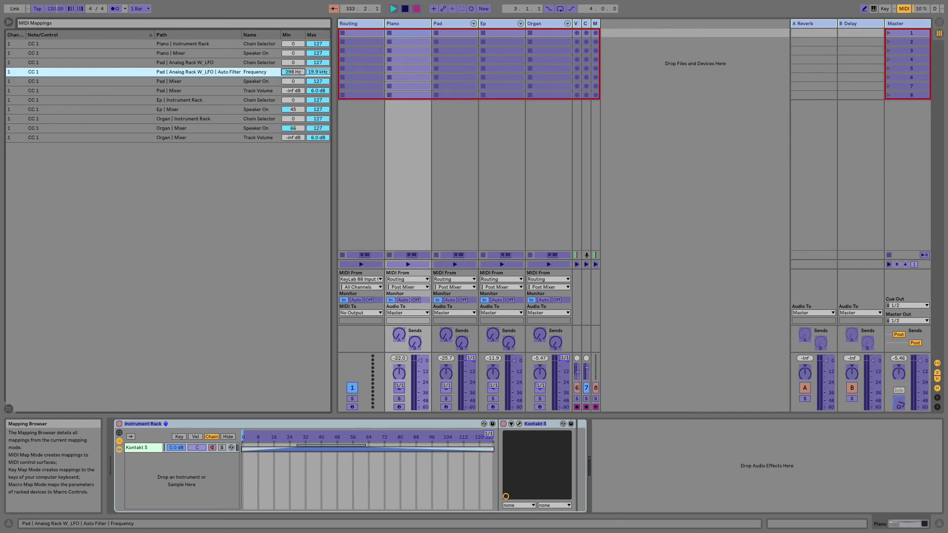
pyautogui.moveTo(296, 72); pyautogui.dragTo(298, 75)
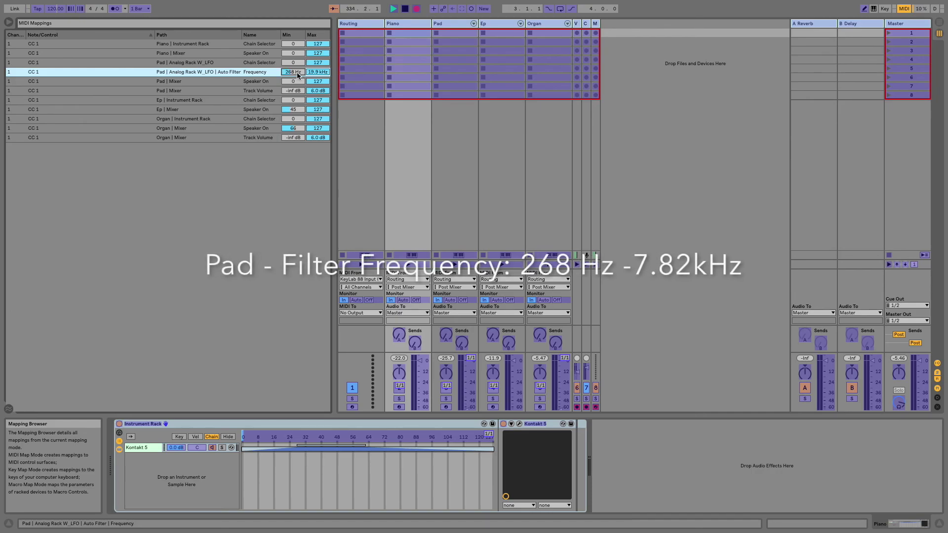
pyautogui.moveTo(318, 72); pyautogui.dragTo(317, 81)
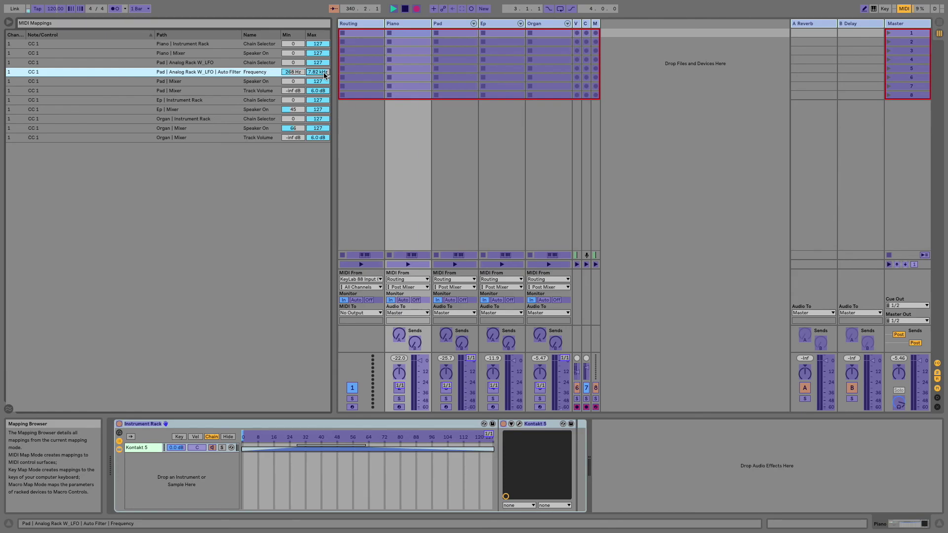
# Leave MIDI mapping mode and move the end of the fade-in in the Piano rack's chain zone down to about 22
pyautogui.press('super+comma')
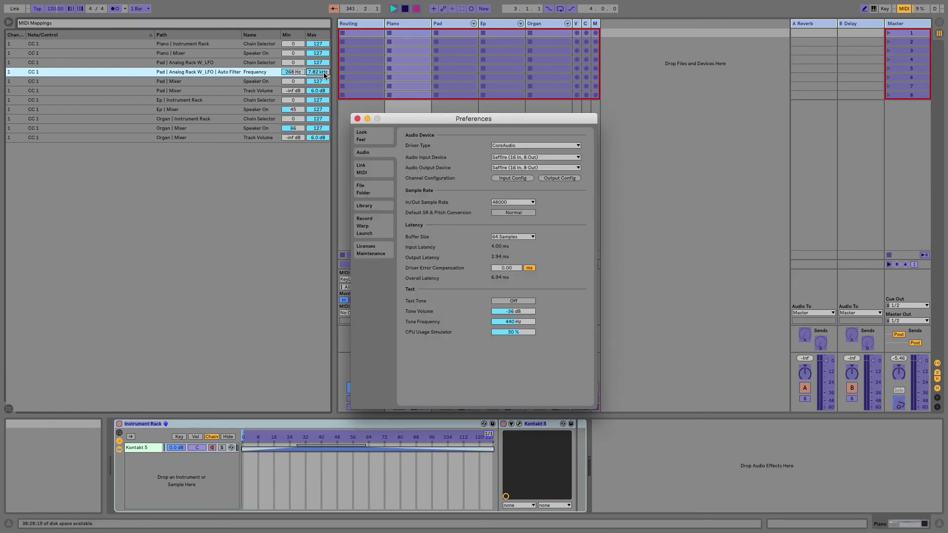
pyautogui.press('super+m')
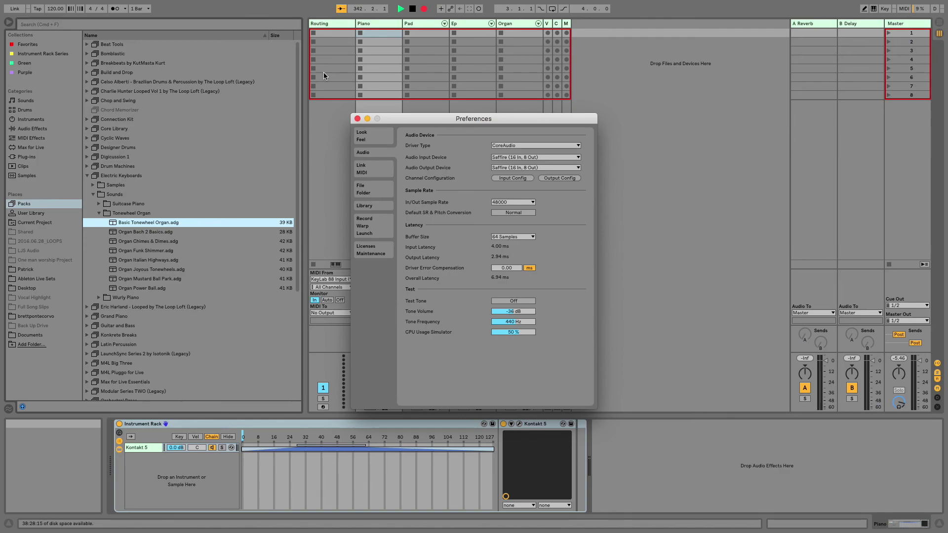
pyautogui.click(357, 119)
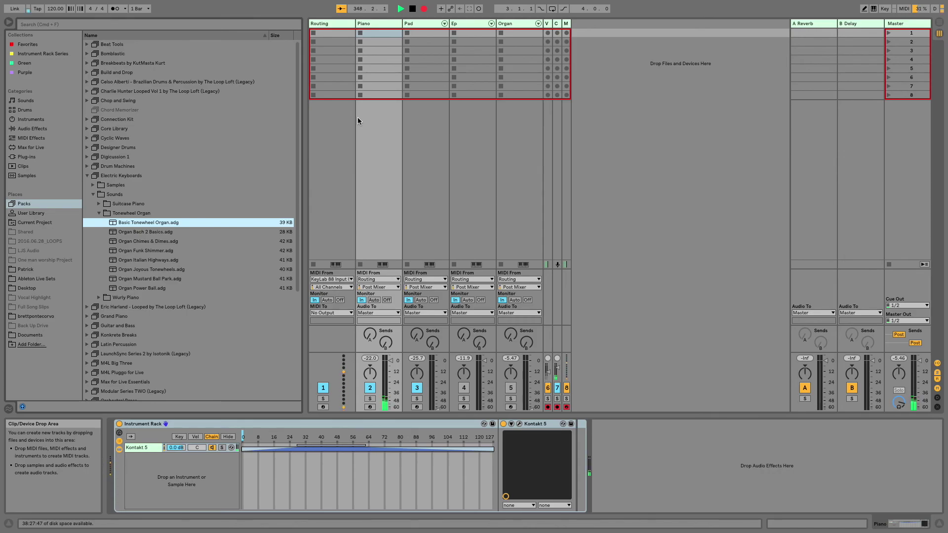
pyautogui.click(296, 444)
pyautogui.moveTo(296, 443); pyautogui.dragTo(285, 443)
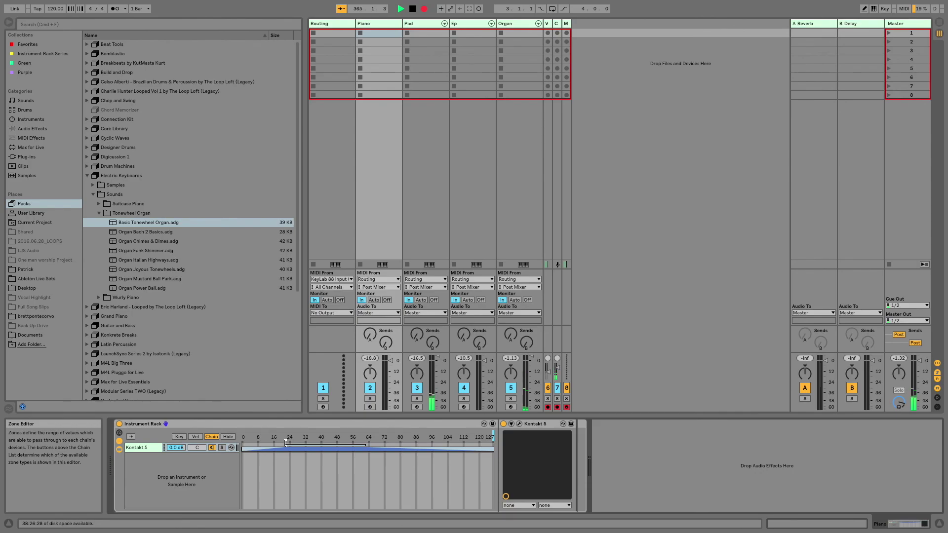
# Invert the Organ Track Volume mapping, set its range from 0 dB to -12 dB, and leave MIDI mapping mode
pyautogui.press('super+m')
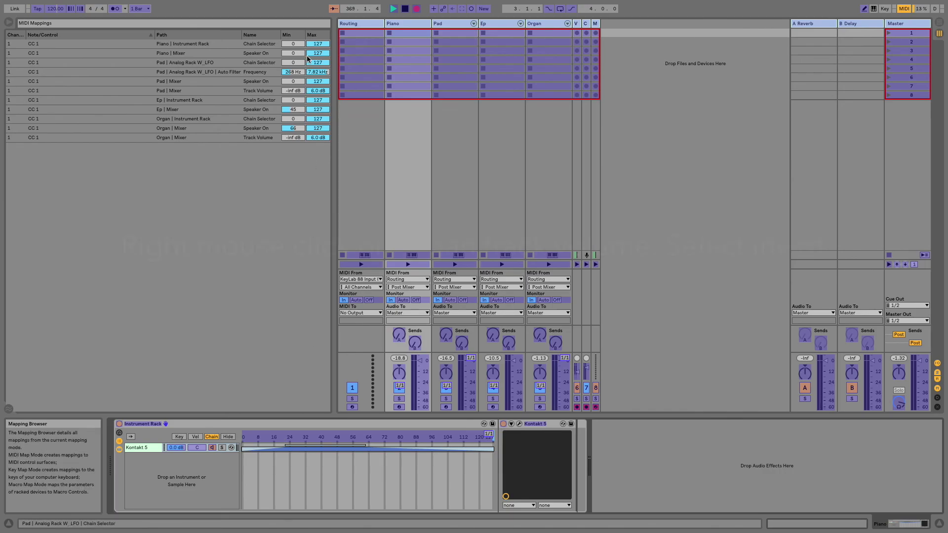
pyautogui.click(262, 139)
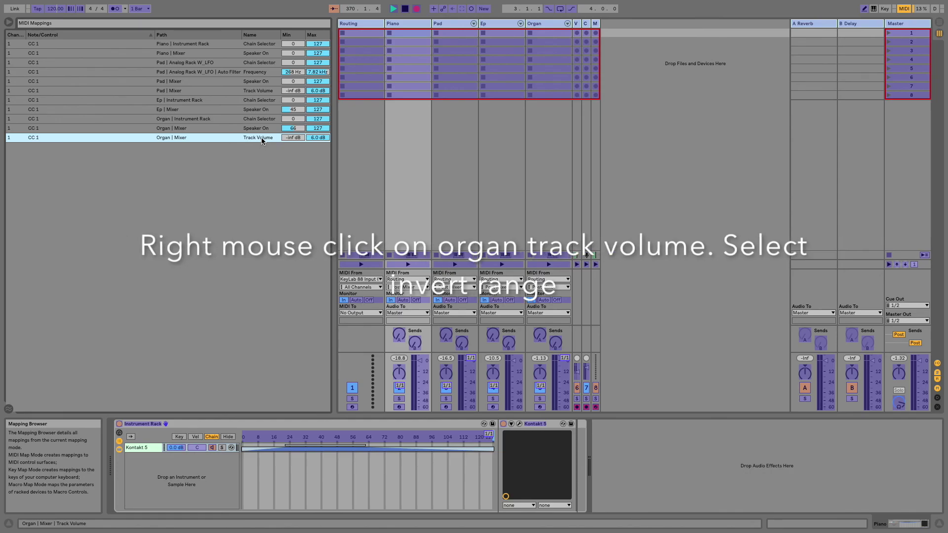
pyautogui.rightClick(262, 139)
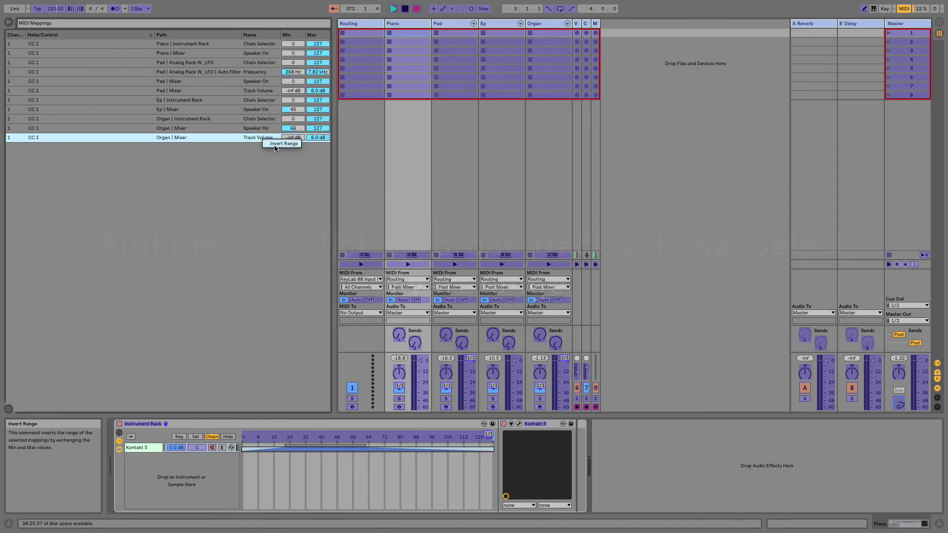
pyautogui.click(276, 144)
pyautogui.click(293, 138)
pyautogui.press('Delete')
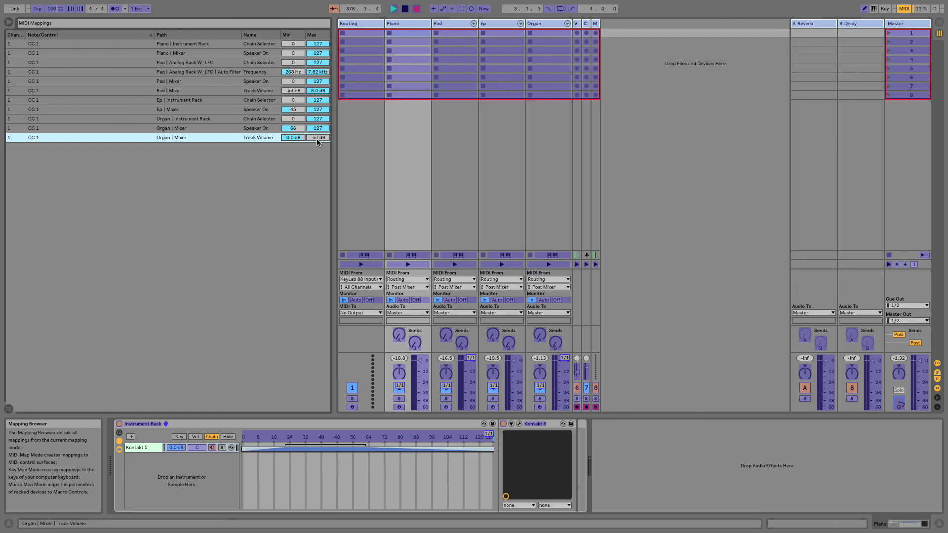
pyautogui.click(316, 139)
pyautogui.write('-12')
pyautogui.press('Return')
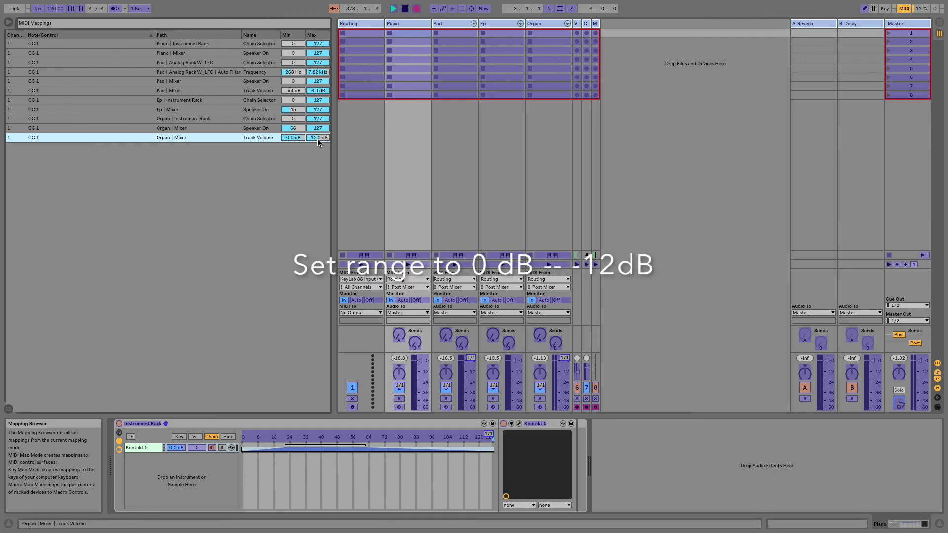
pyautogui.press('super+m')
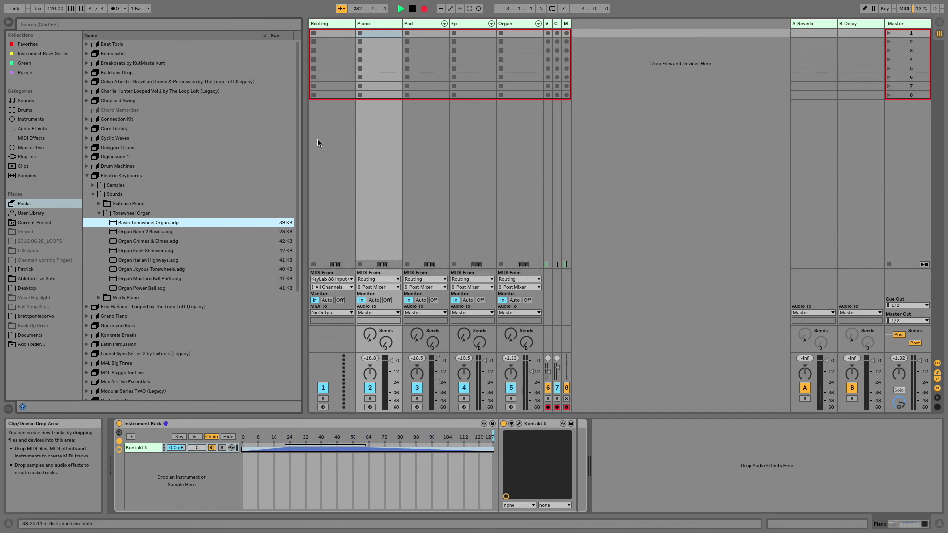
# Invert the Pad Track Volume mapping, set its range from 0 dB to -8 dB, and leave MIDI mapping mode
pyautogui.click(518, 24)
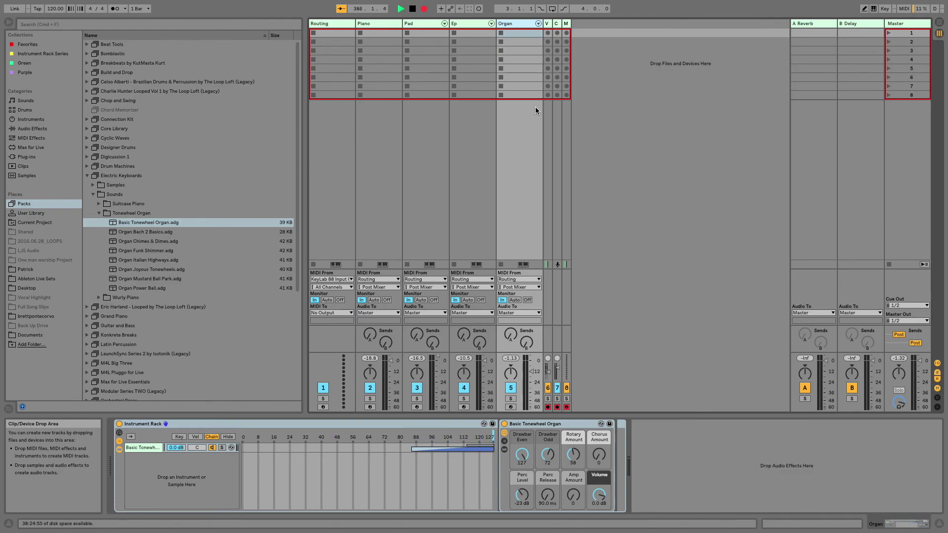
pyautogui.press('super+m')
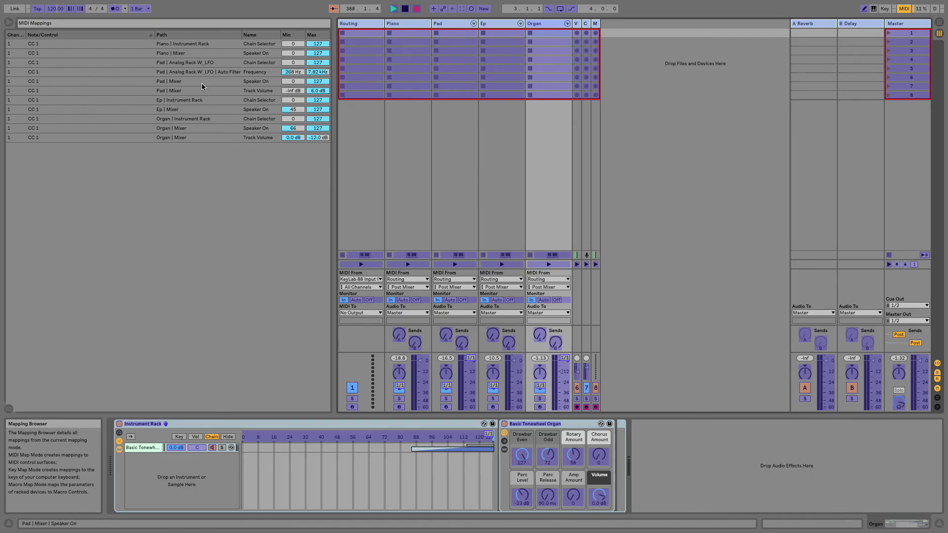
pyautogui.rightClick(254, 92)
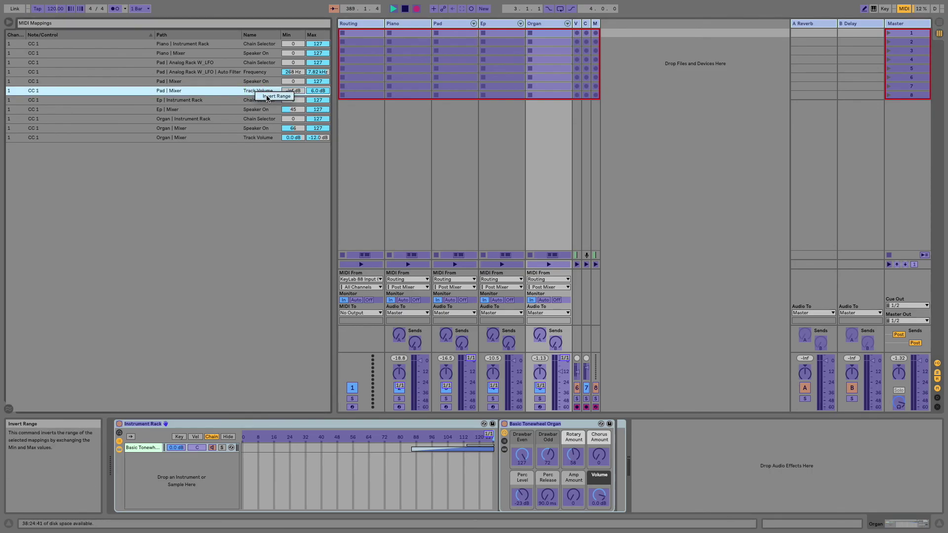
pyautogui.click(267, 96)
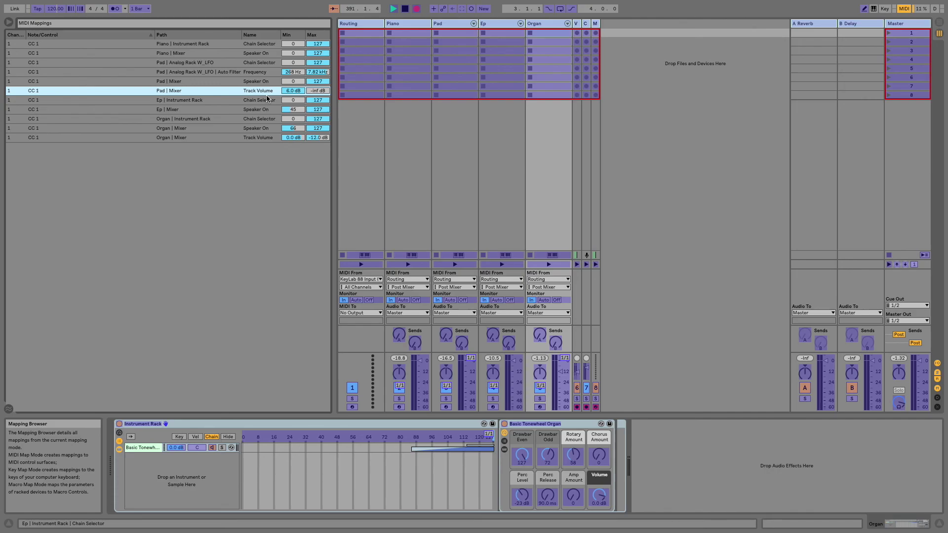
pyautogui.click(293, 90)
pyautogui.write('0')
pyautogui.press('Return')
pyautogui.write('-8')
pyautogui.press('Return')
pyautogui.press('super+comma')
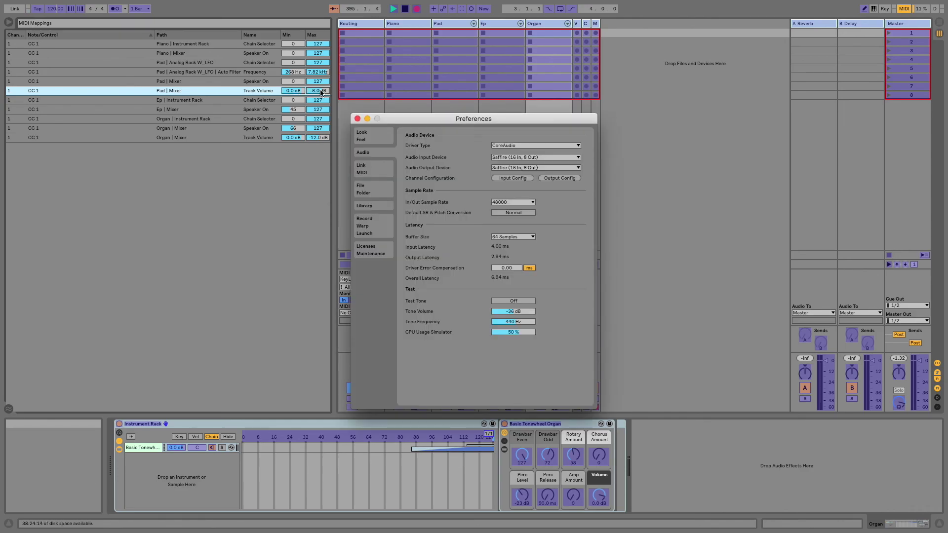
pyautogui.click(357, 118)
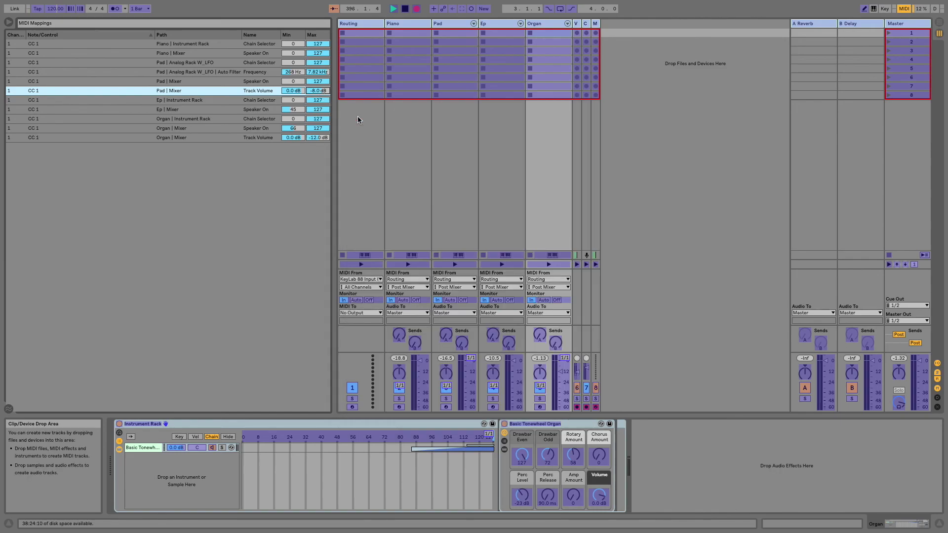
pyautogui.press('super+m')
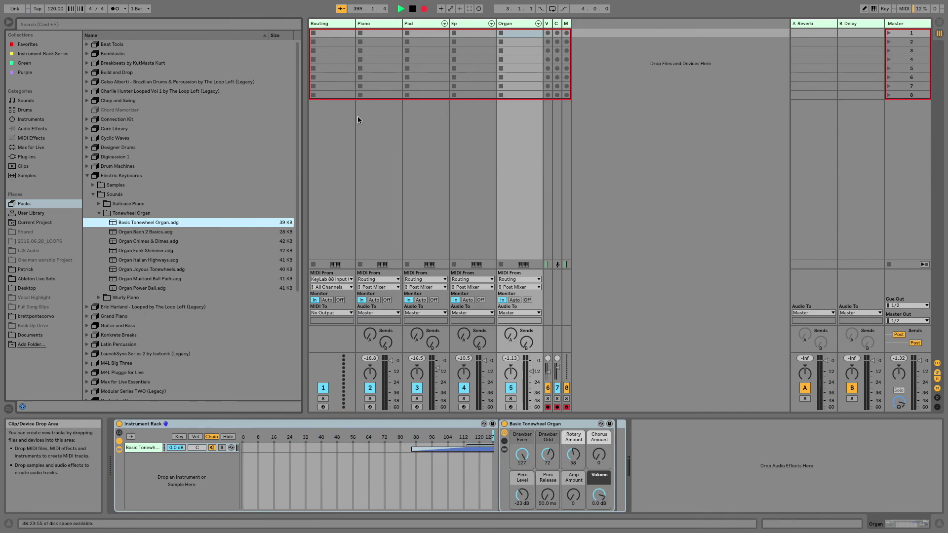
# Find the Side Chain Comps rack on the Pad track and examine its Pno Side Chain and Organ Chain
pyautogui.click(427, 23)
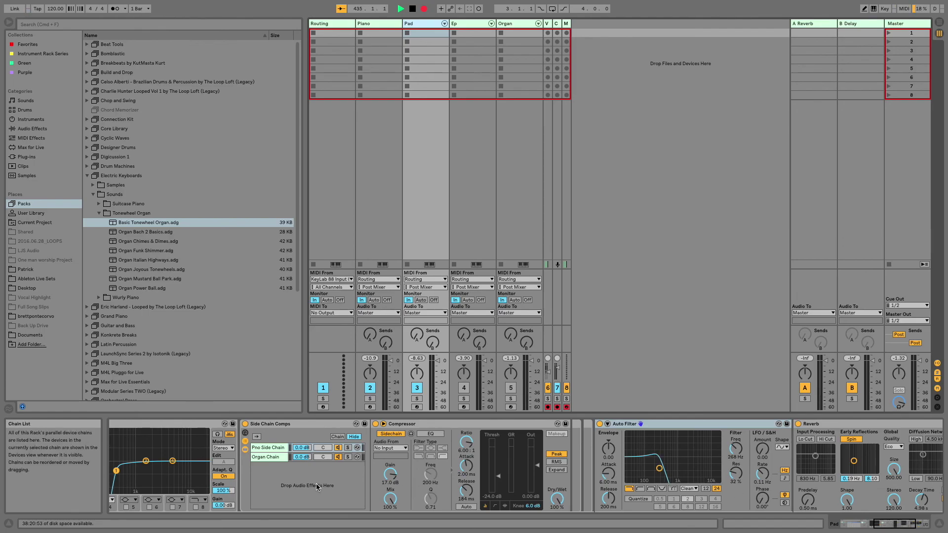
pyautogui.hscroll(-4, 318, 485)
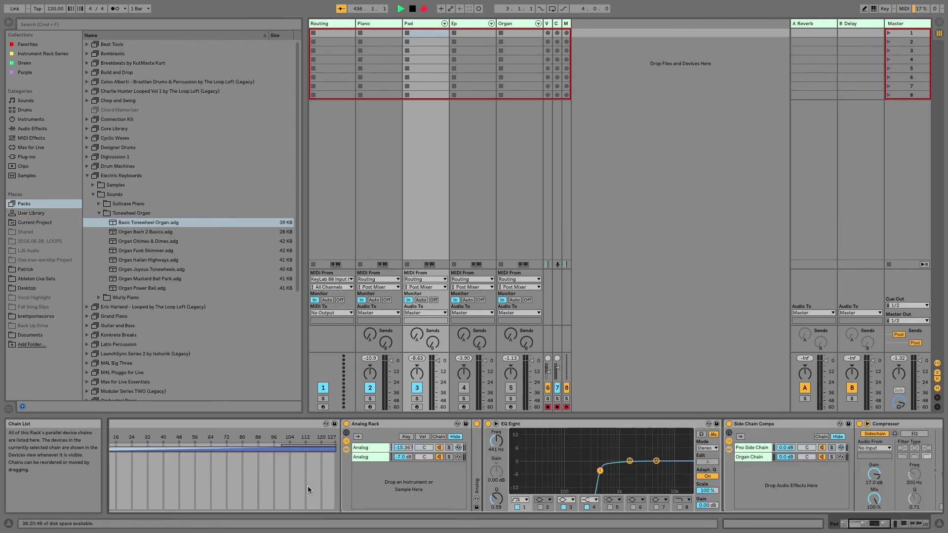
pyautogui.hscroll(4, 440, 483)
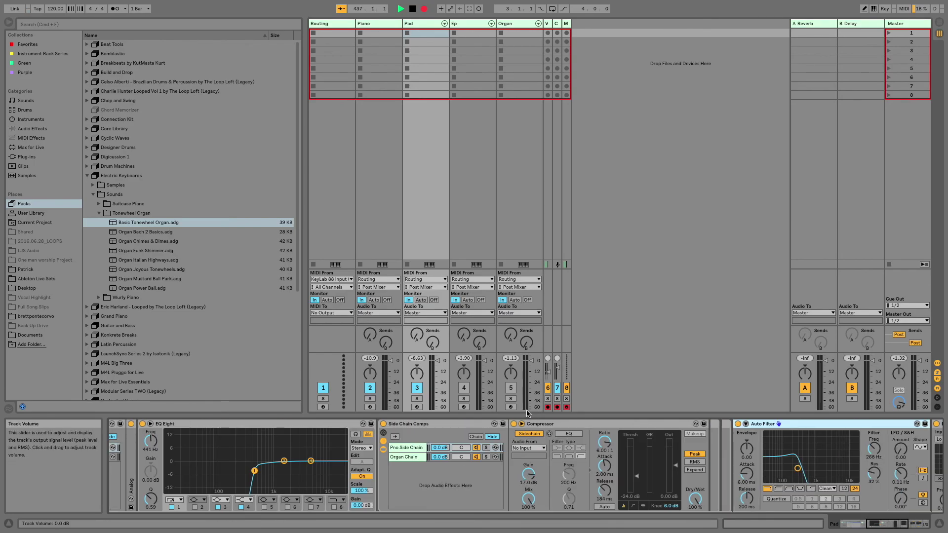
pyautogui.click(465, 426)
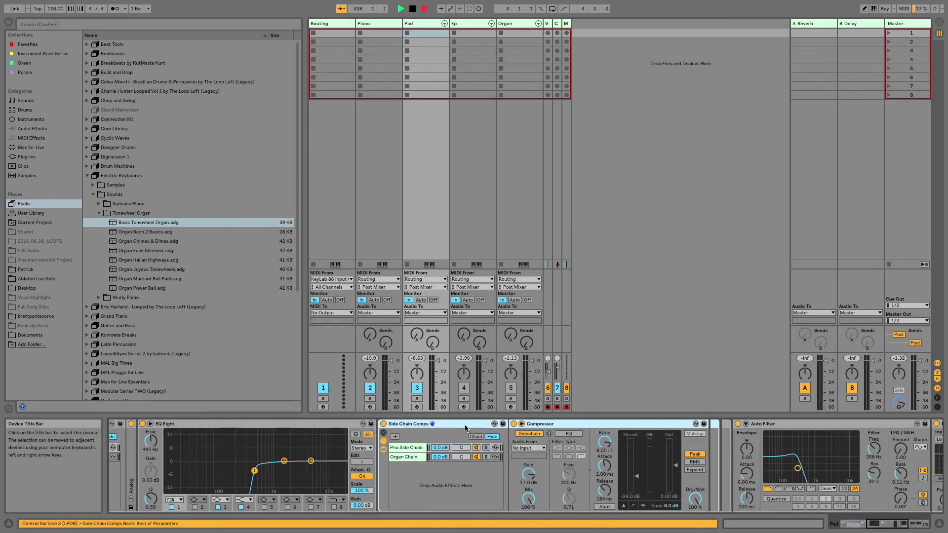
pyautogui.click(419, 448)
pyautogui.click(413, 457)
pyautogui.click(412, 448)
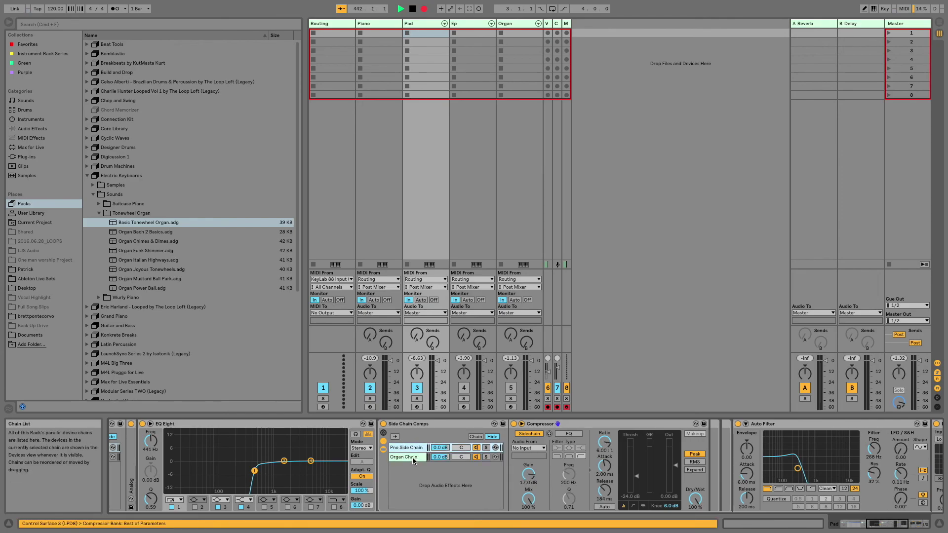
# Set the sidechain audio source of the Pno Side Chain's Compressor to the Piano track
pyautogui.click(530, 448)
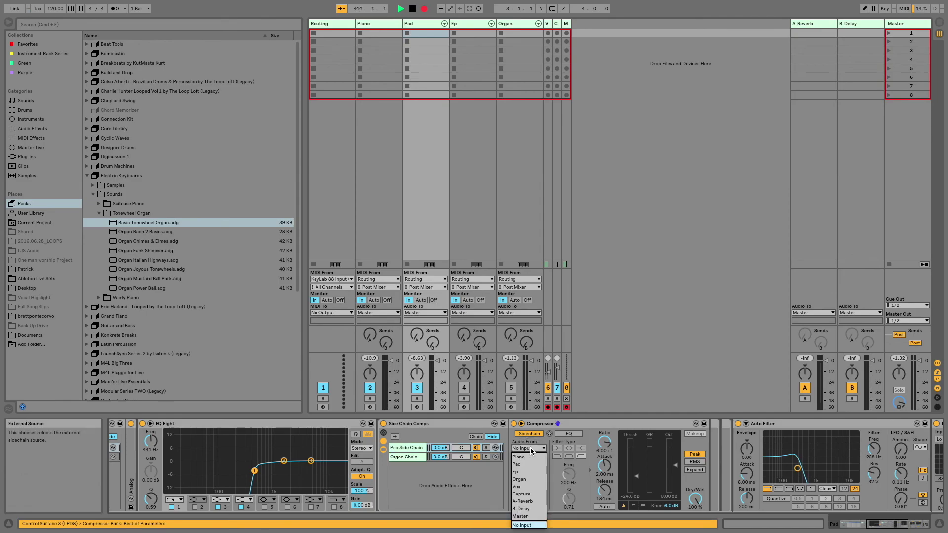
pyautogui.click(530, 447)
pyautogui.click(522, 427)
pyautogui.click(523, 427)
pyautogui.click(523, 427)
pyautogui.click(522, 428)
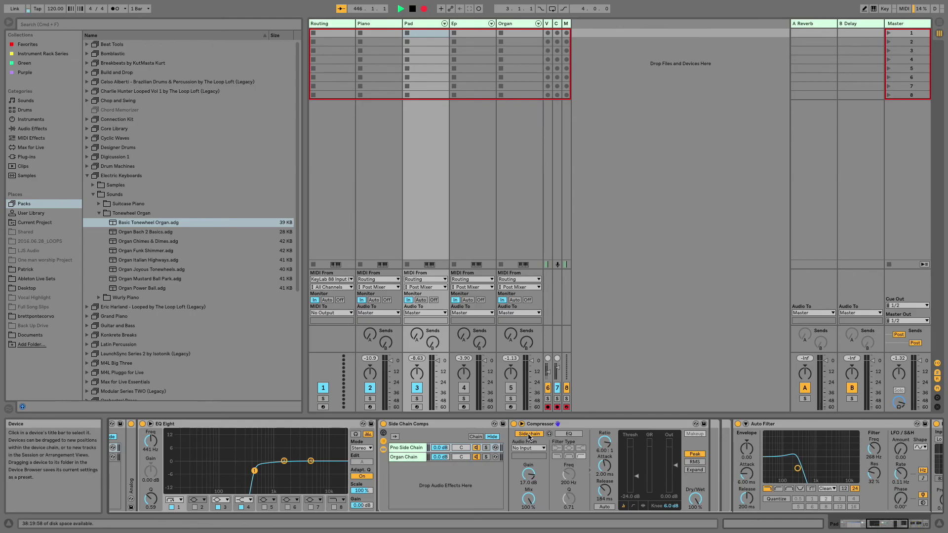
pyautogui.click(531, 448)
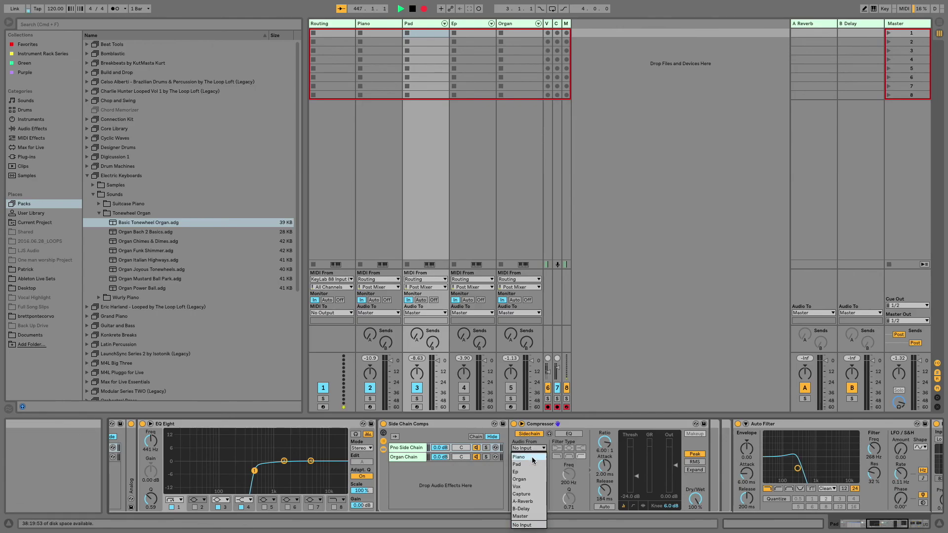
pyautogui.click(531, 457)
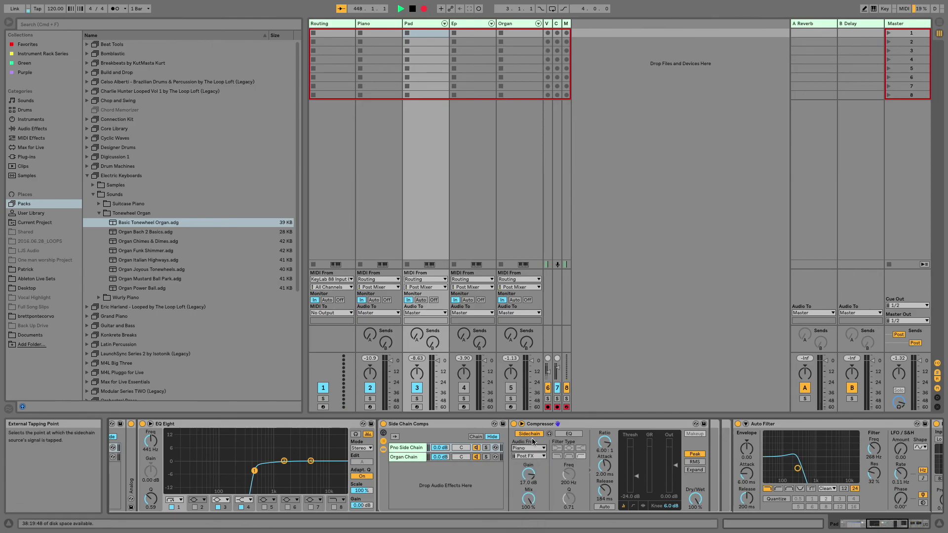
# Set the sidechain audio source of the Organ Chain's Compressor to the Organ track
pyautogui.click(400, 458)
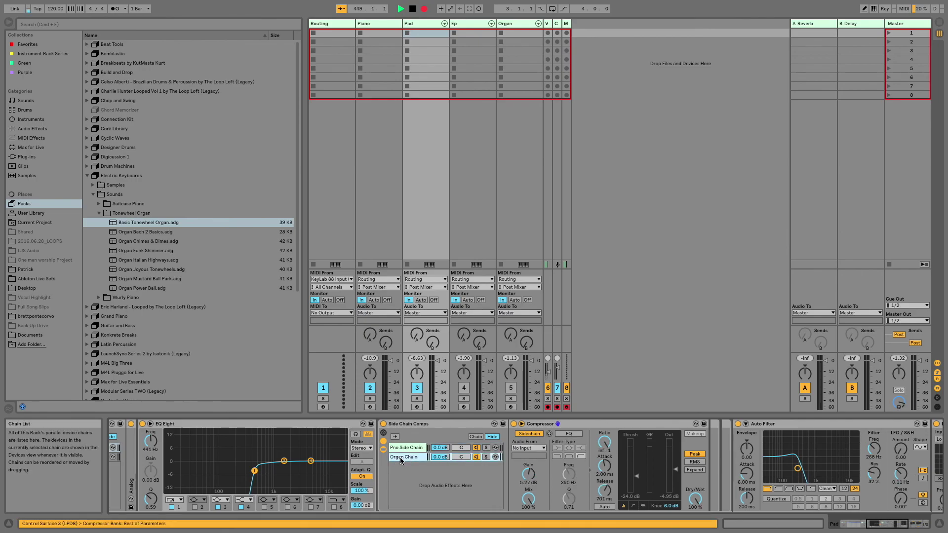
pyautogui.click(528, 448)
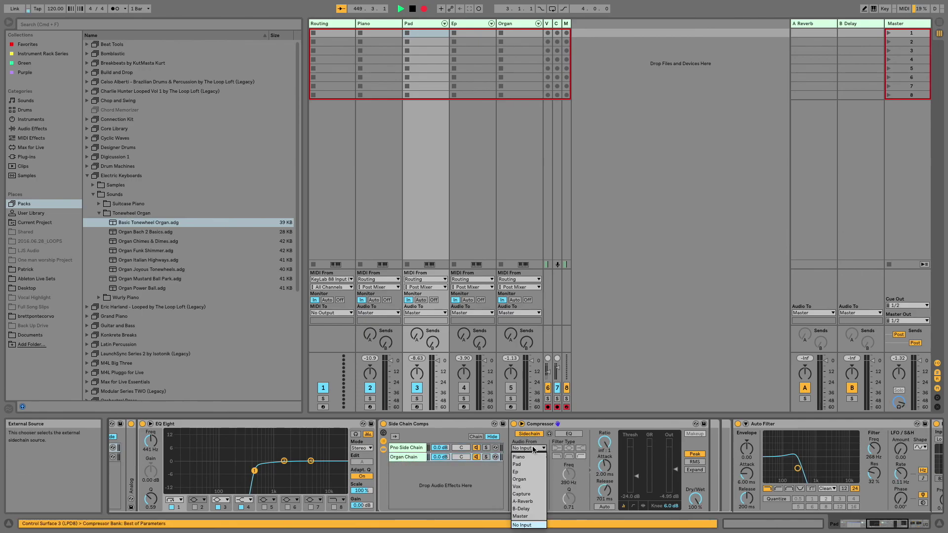
pyautogui.click(535, 479)
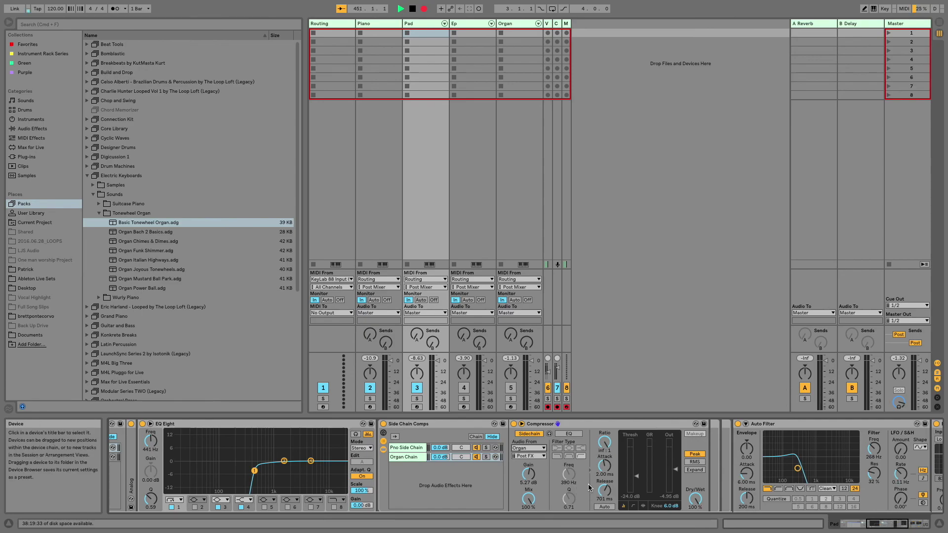